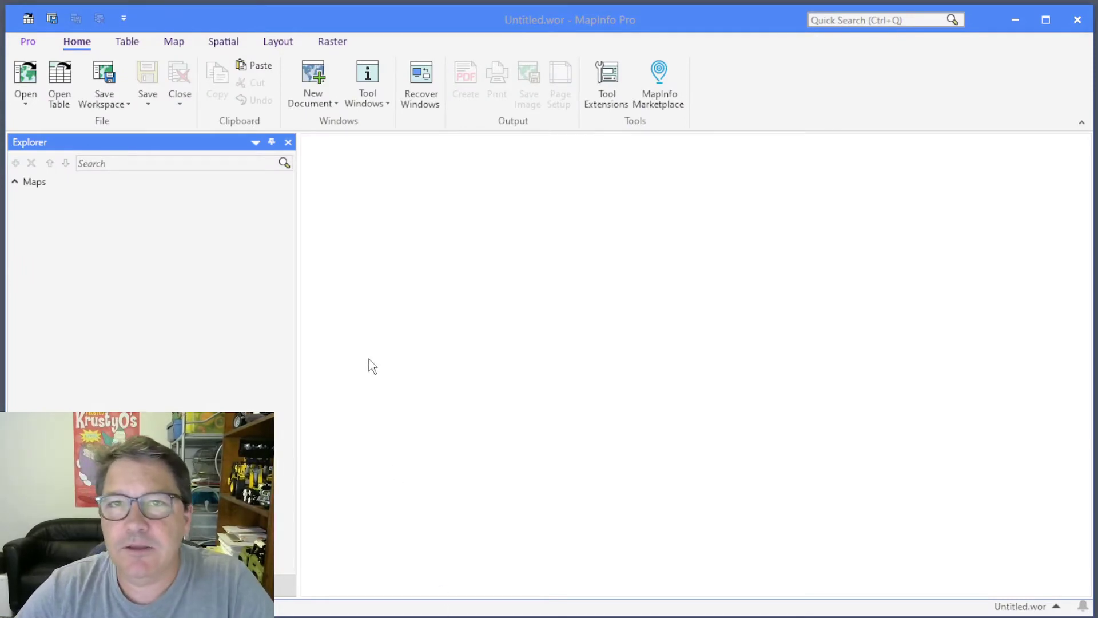
Switch the ribbon from the Home tools to the Raster tab.
left_click(337, 45)
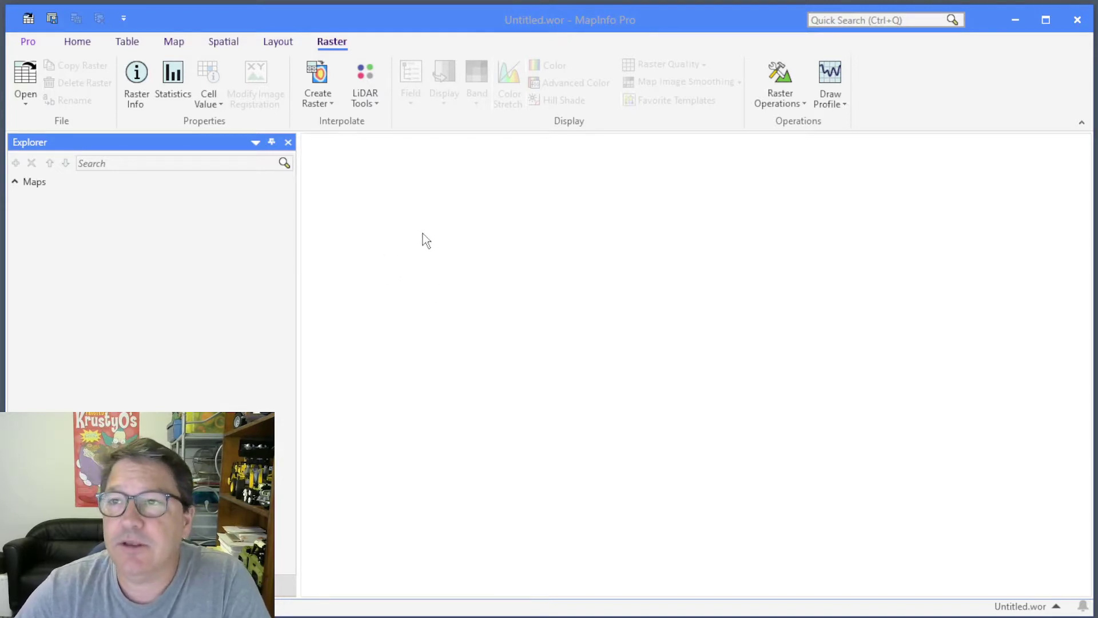
Choose Tree Canopy Analysis from LiDAR Tools with Canopy Height, then begin selecting input files.
left_click(373, 107)
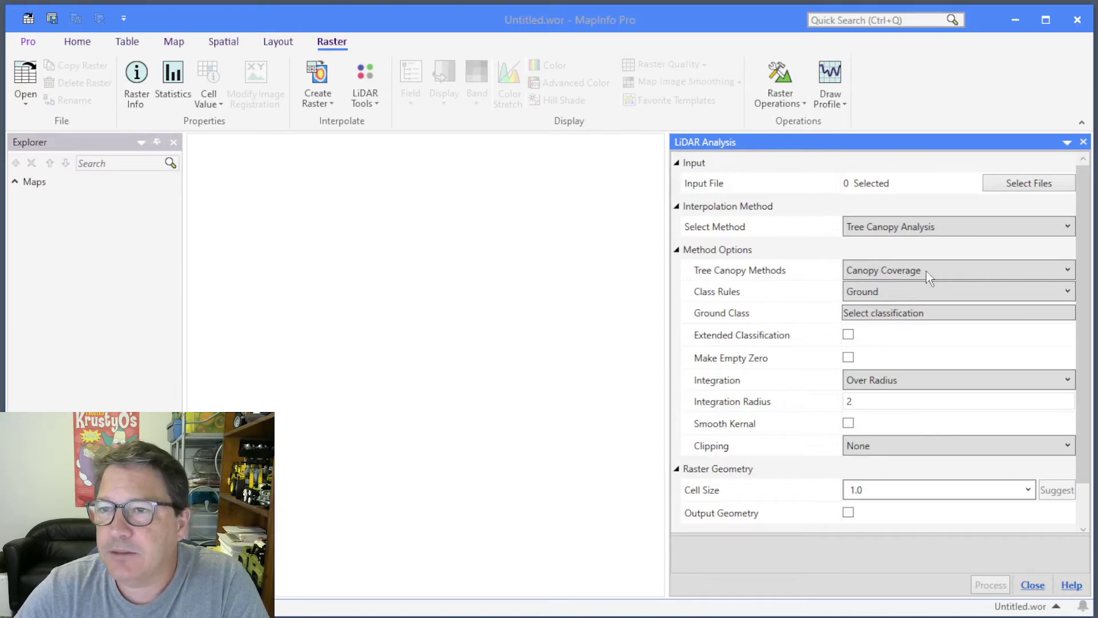
left_click(961, 268)
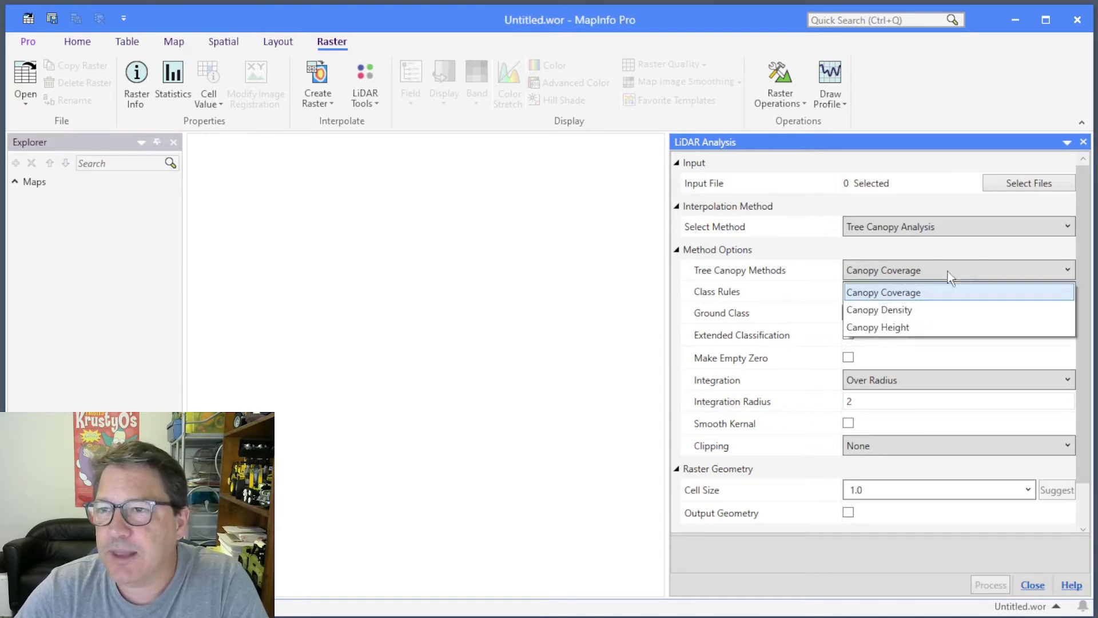
left_click(940, 327)
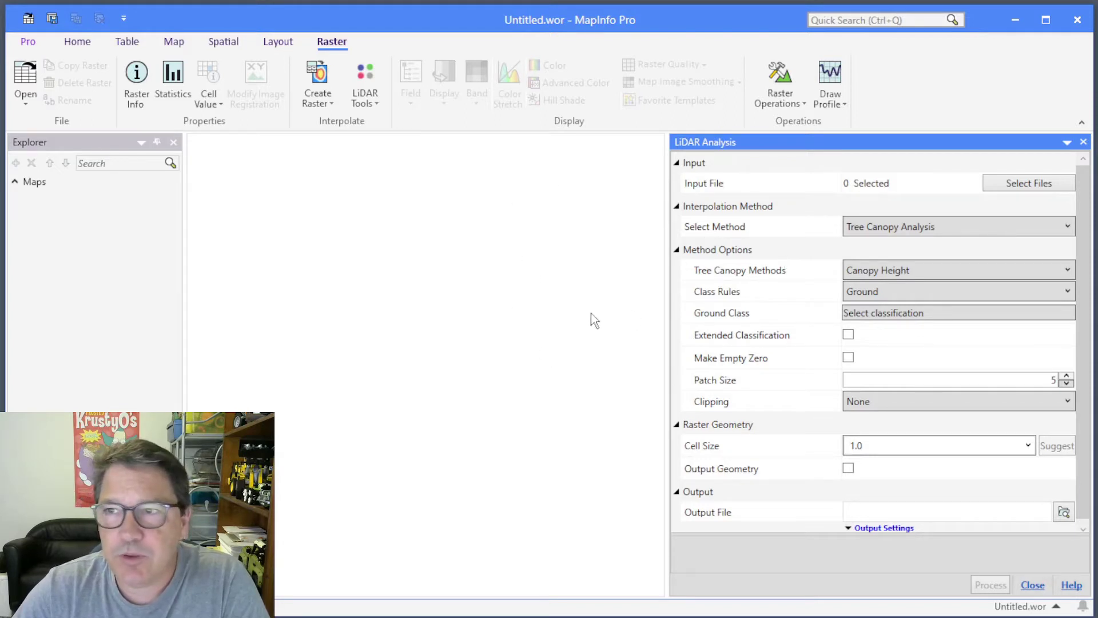
left_click(1029, 185)
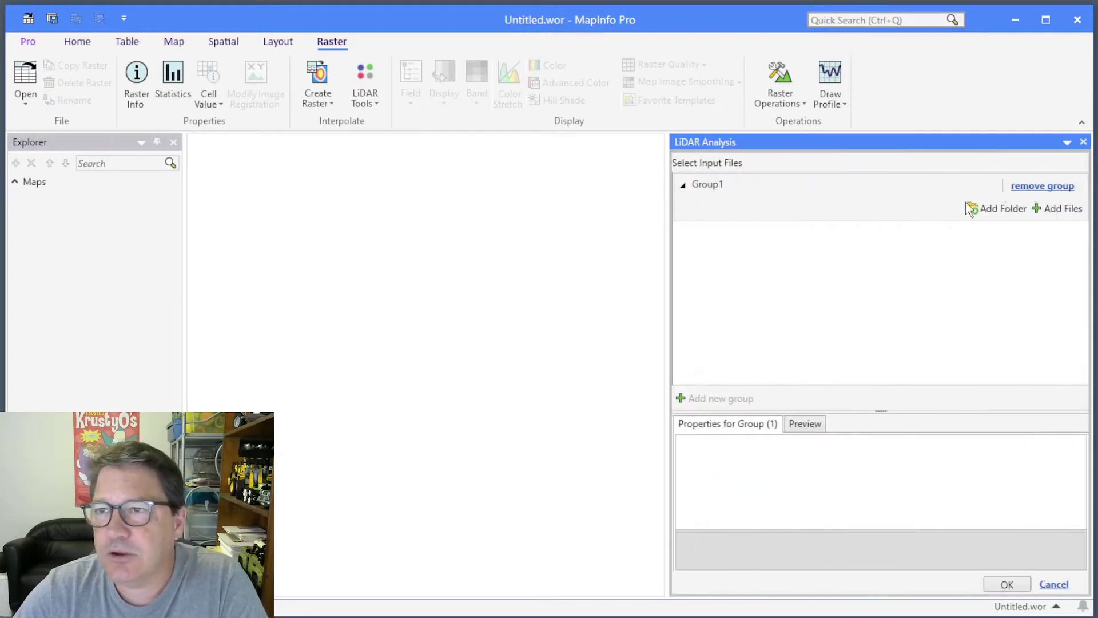
Add eleven LAS files to Group1.
left_click(1059, 209)
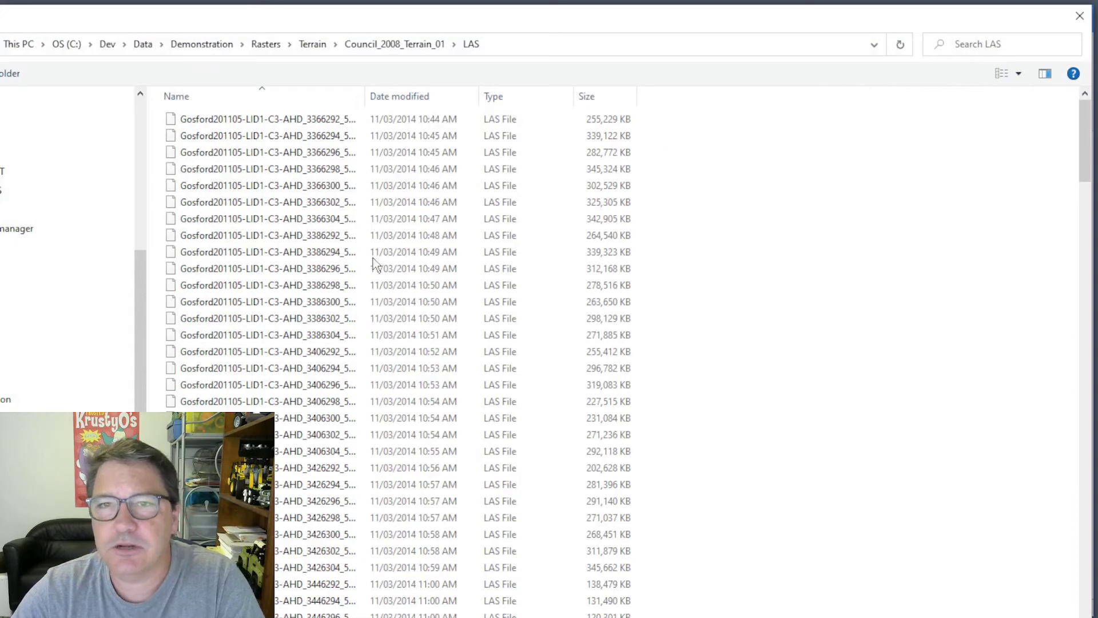
left_click(297, 125)
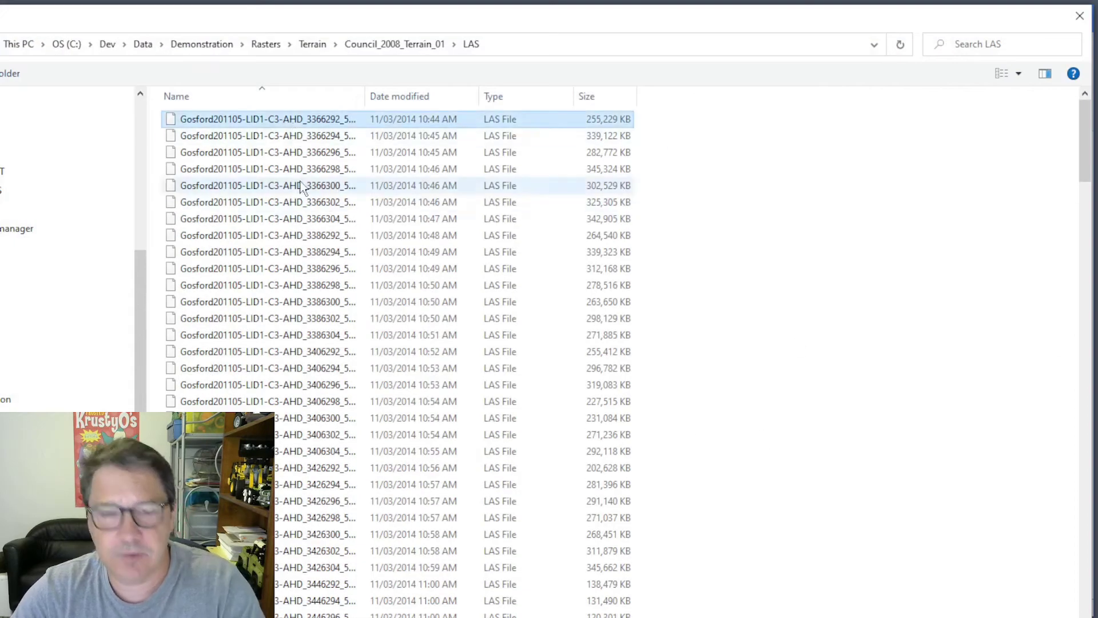
left_click(297, 285, "shift")
left_click(902, 611)
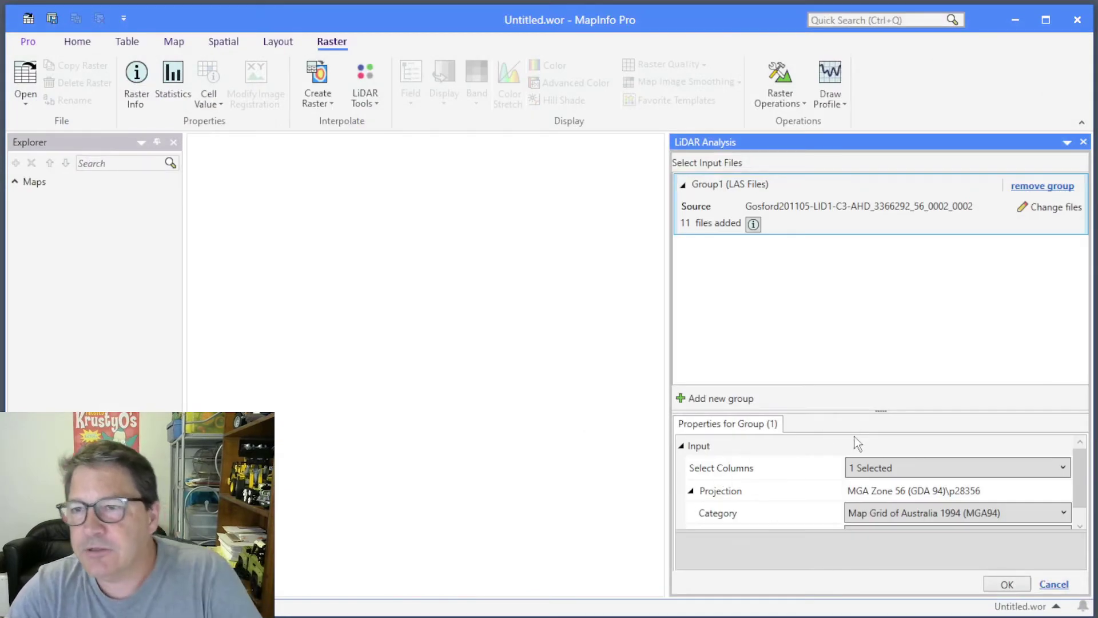
Read only the Z column with MGA Zone 56 (GDA 94) projection and confirm the inputs.
left_click(891, 473)
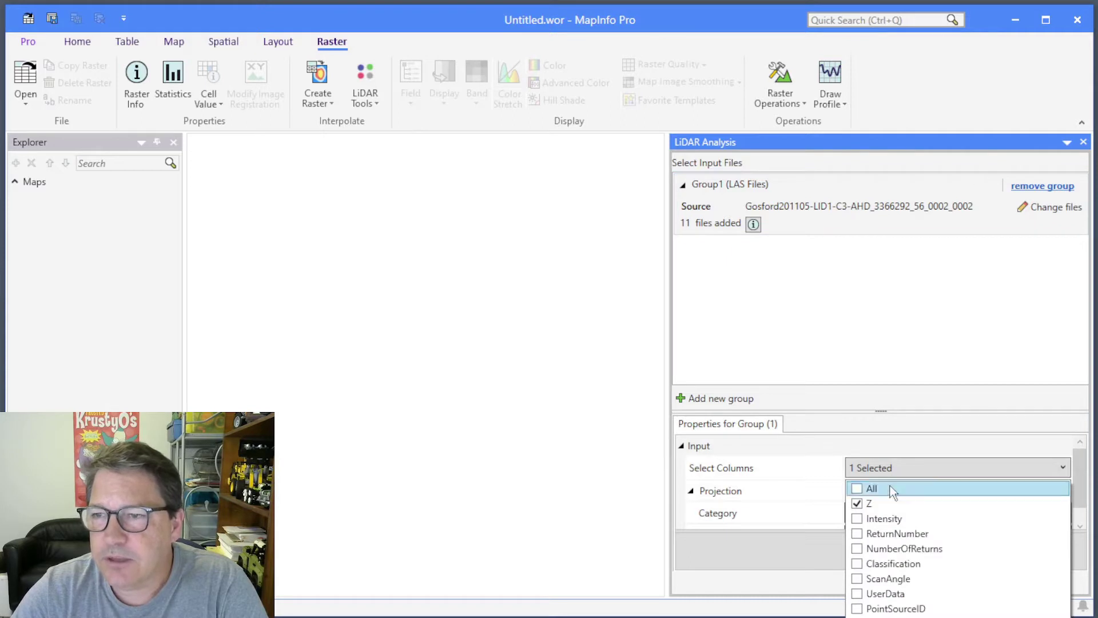
left_click(890, 420)
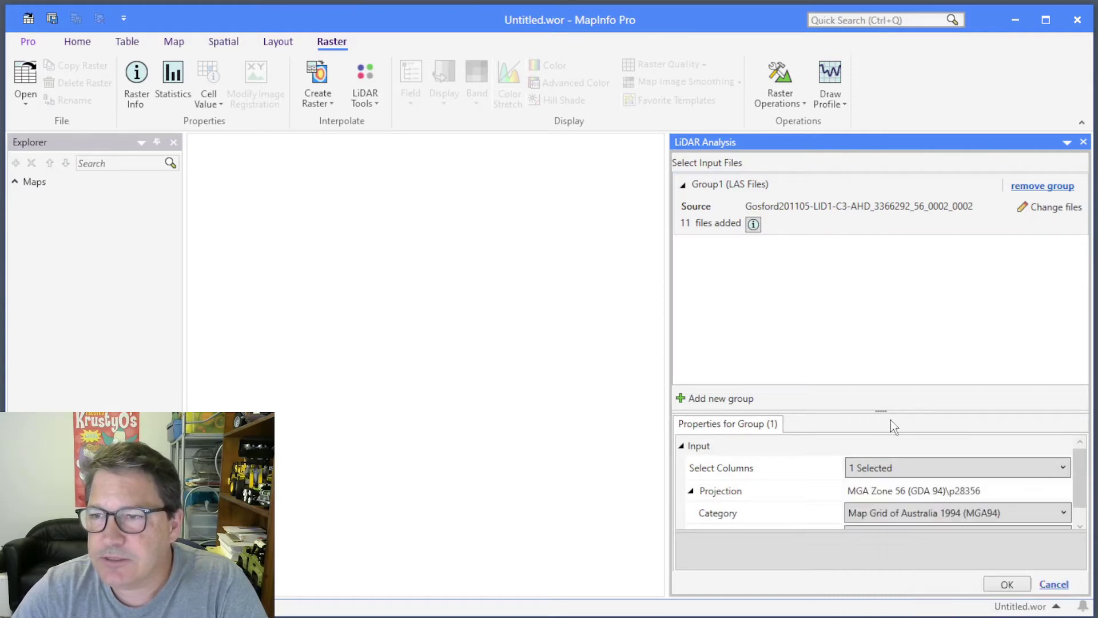
left_click_drag(1077, 477, 1078, 489)
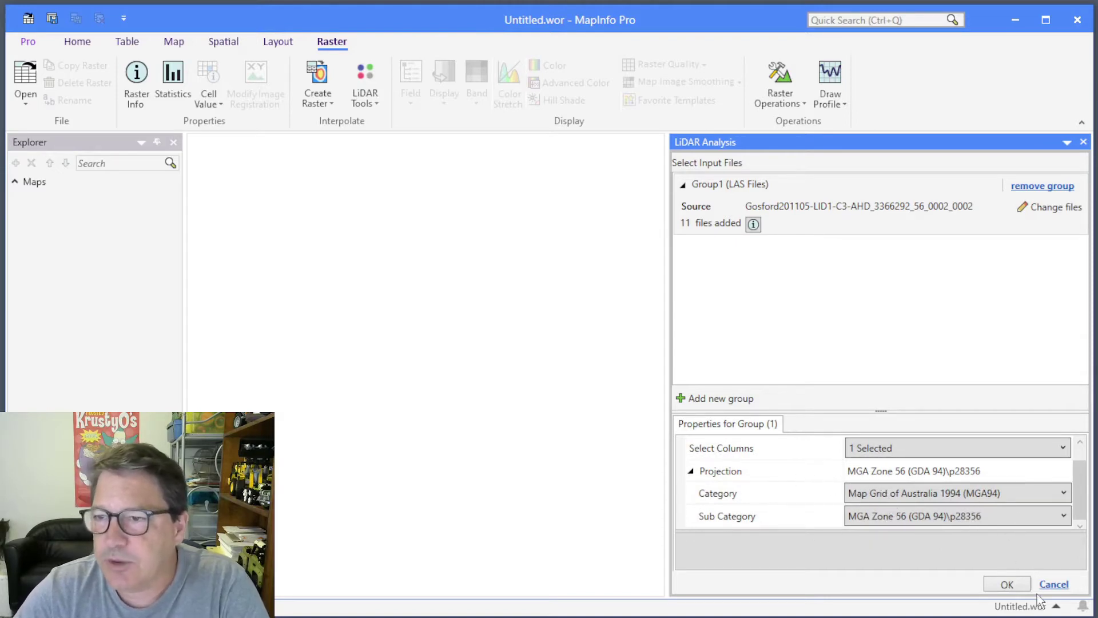
left_click(1009, 584)
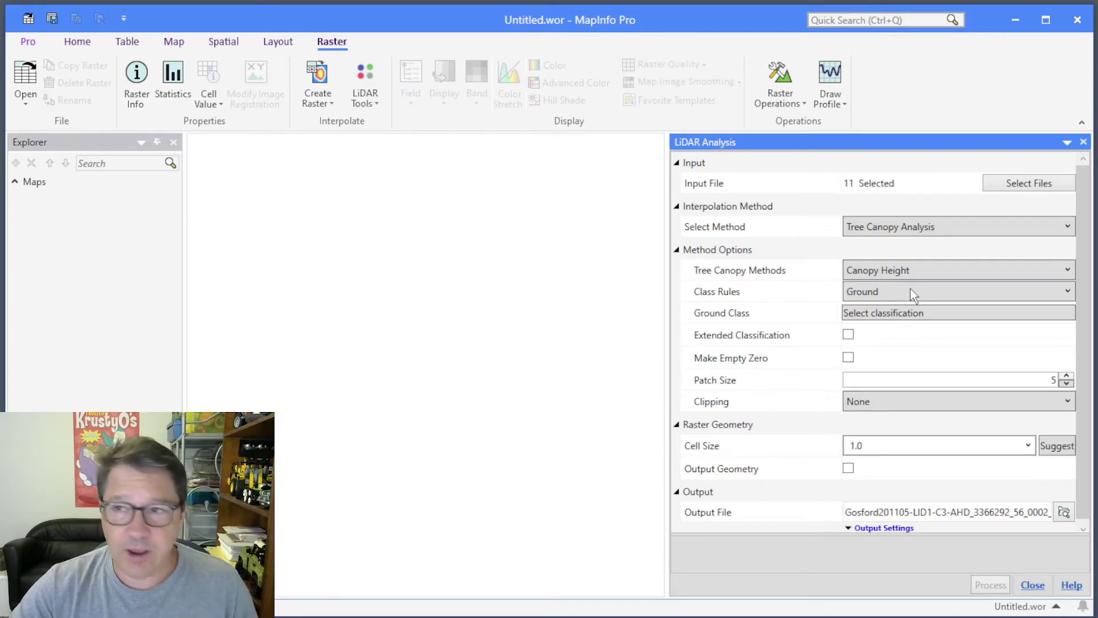
left_click(914, 294)
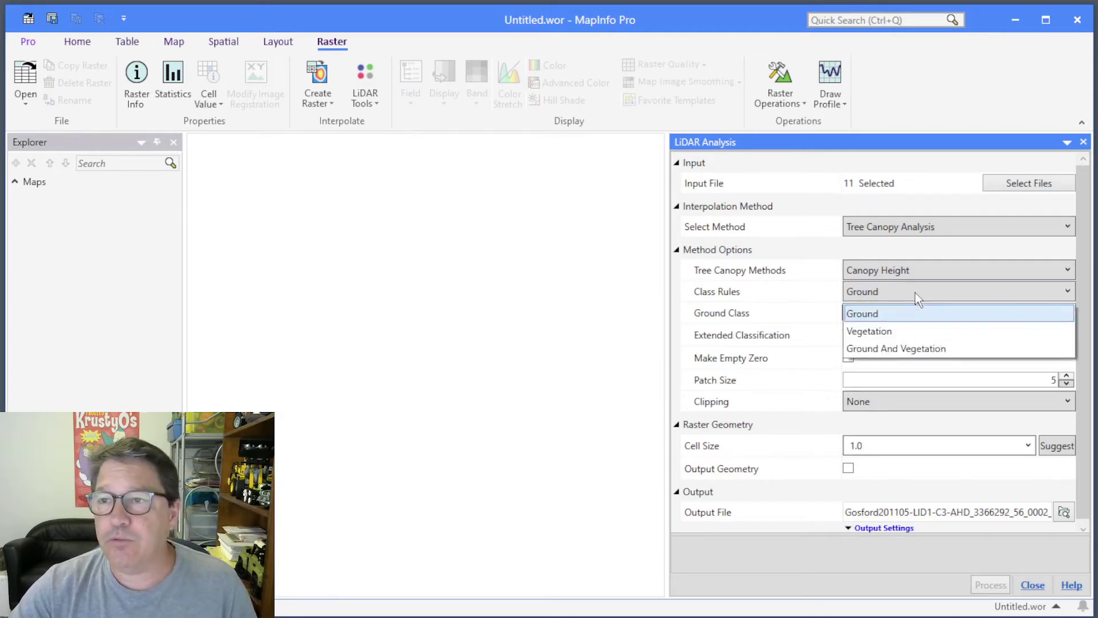
Set Class Rules to Ground And Vegetation and bring up the Ground Class code list.
left_click(888, 350)
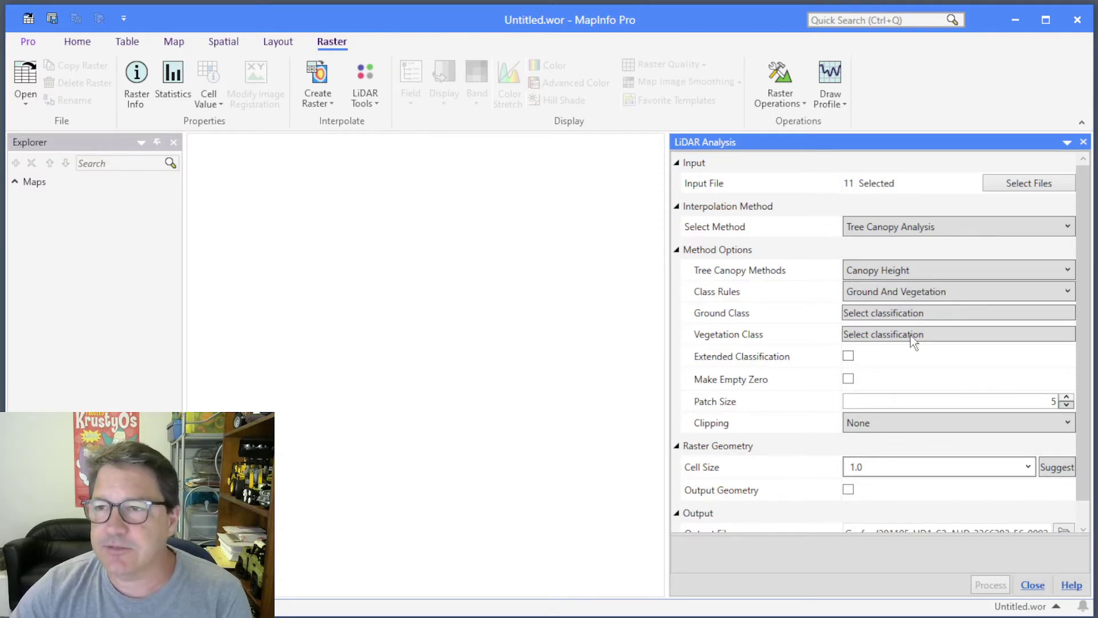
left_click(963, 290)
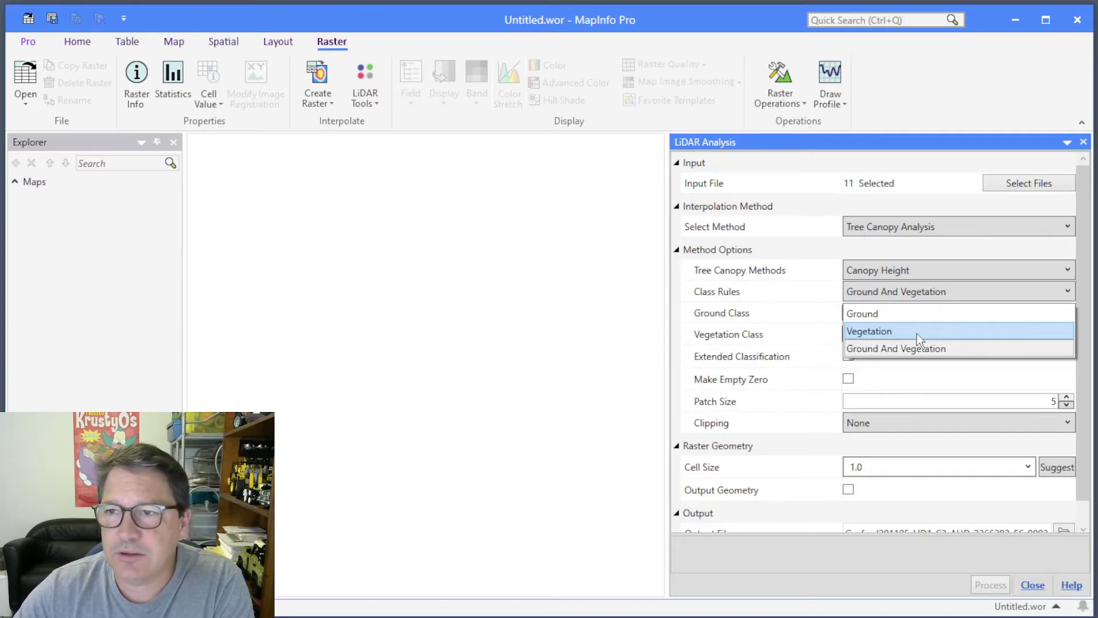
left_click(585, 383)
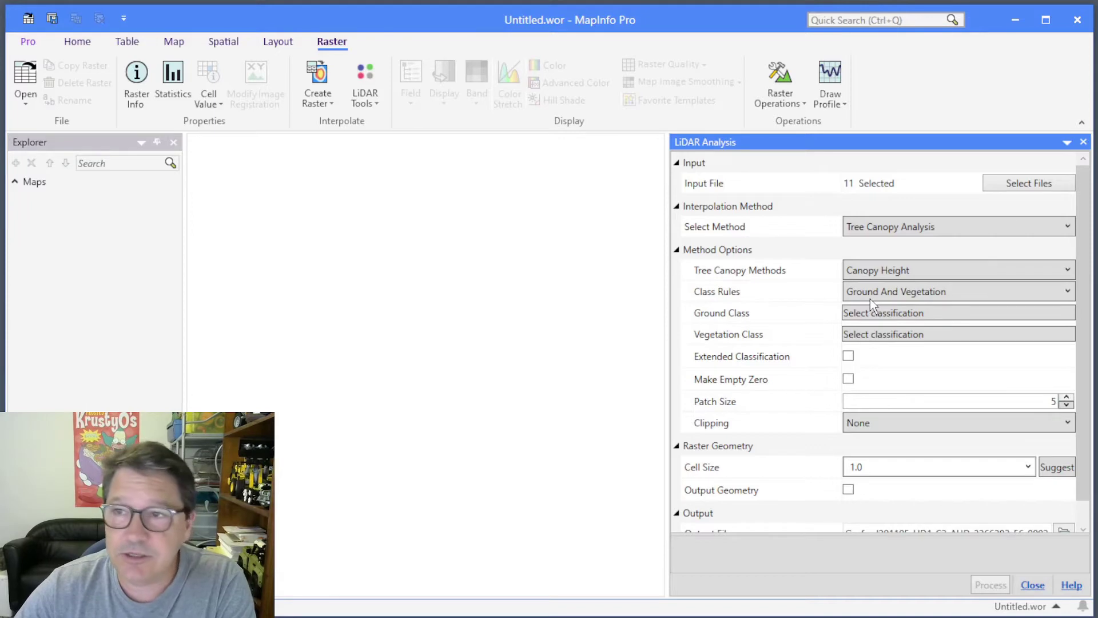
left_click(897, 314)
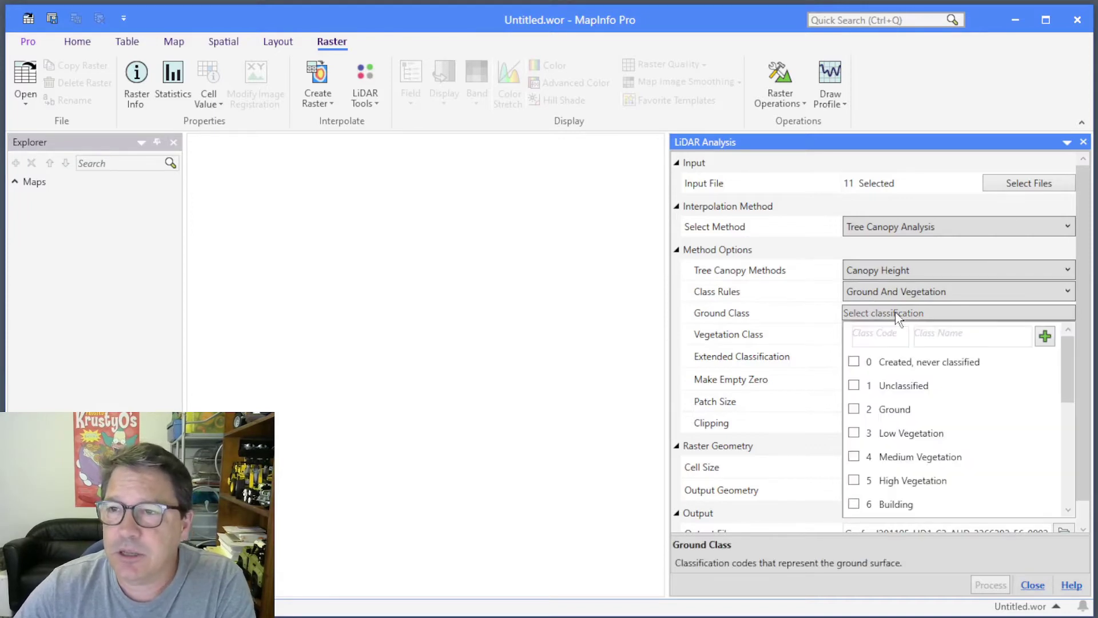
Use class 2 Ground as Ground Class and Low, Medium, High Vegetation (3, 4, 5) as Vegetation Class.
left_click(853, 409)
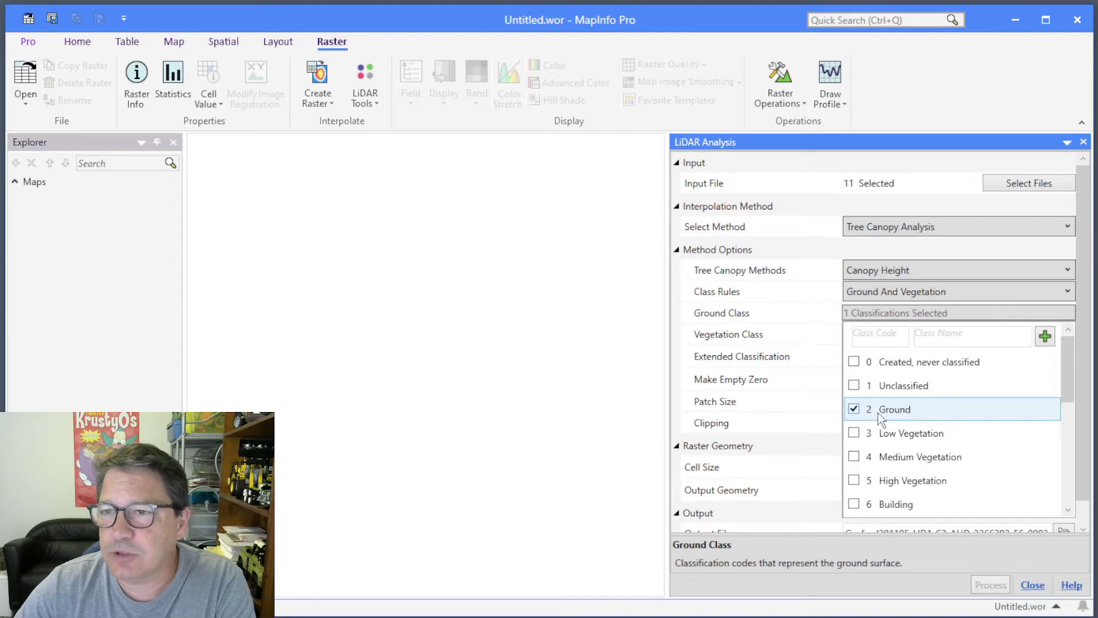
left_click(801, 314)
left_click(890, 336)
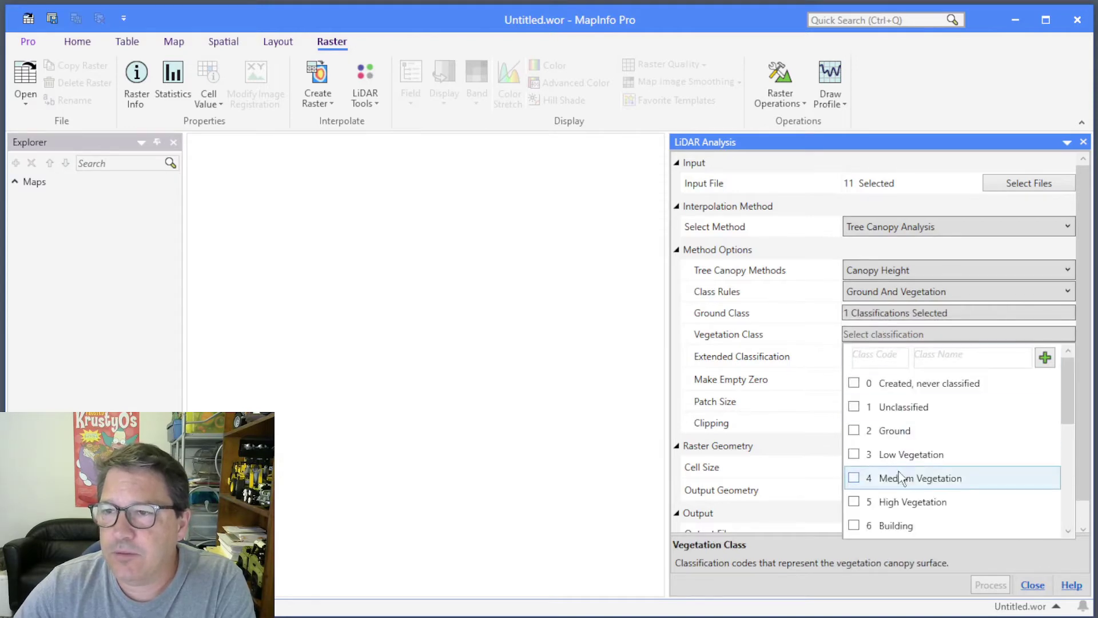
left_click(854, 454)
left_click(853, 478)
left_click(854, 501)
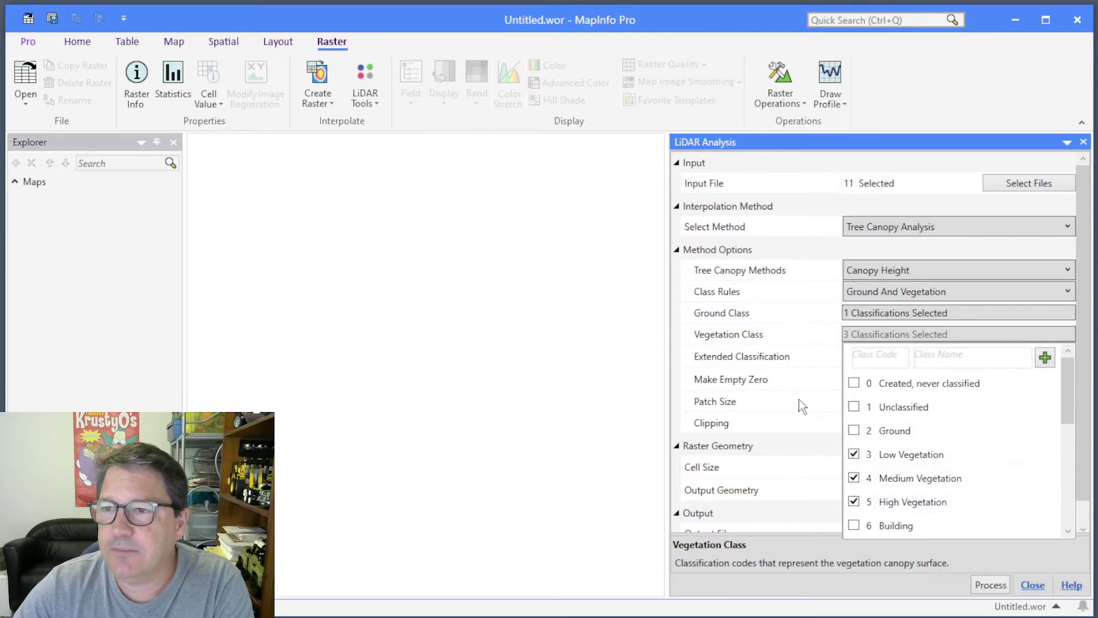
left_click(808, 336)
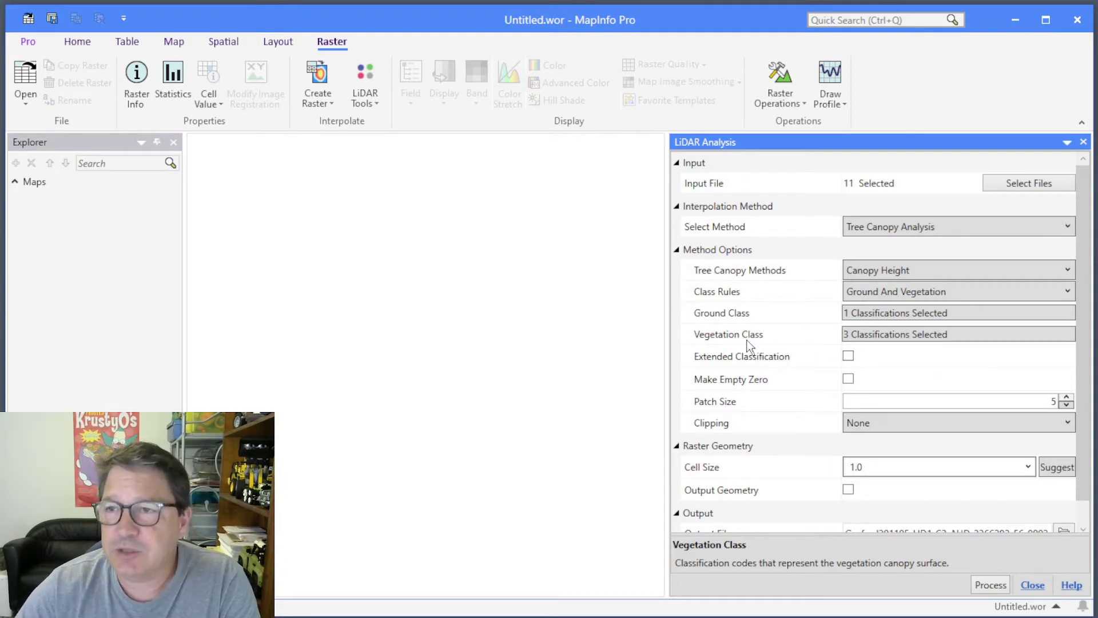
Recheck the selected vegetation classes in the checklist and close it.
left_click(901, 336)
scroll(1066, 422, "down", 2)
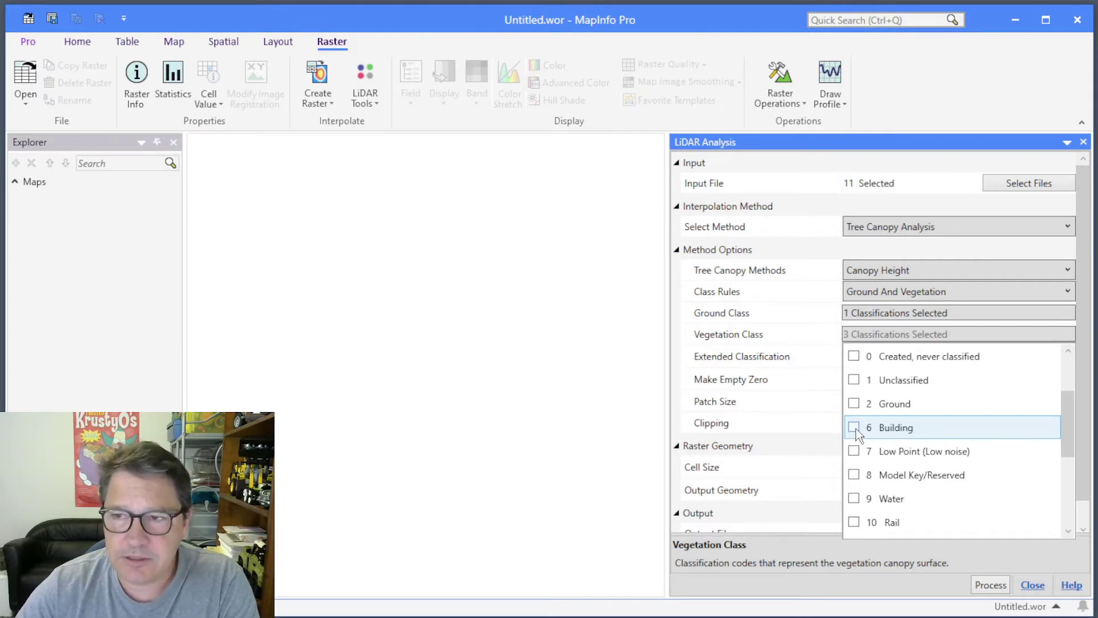
left_click_drag(1071, 424, 1060, 475)
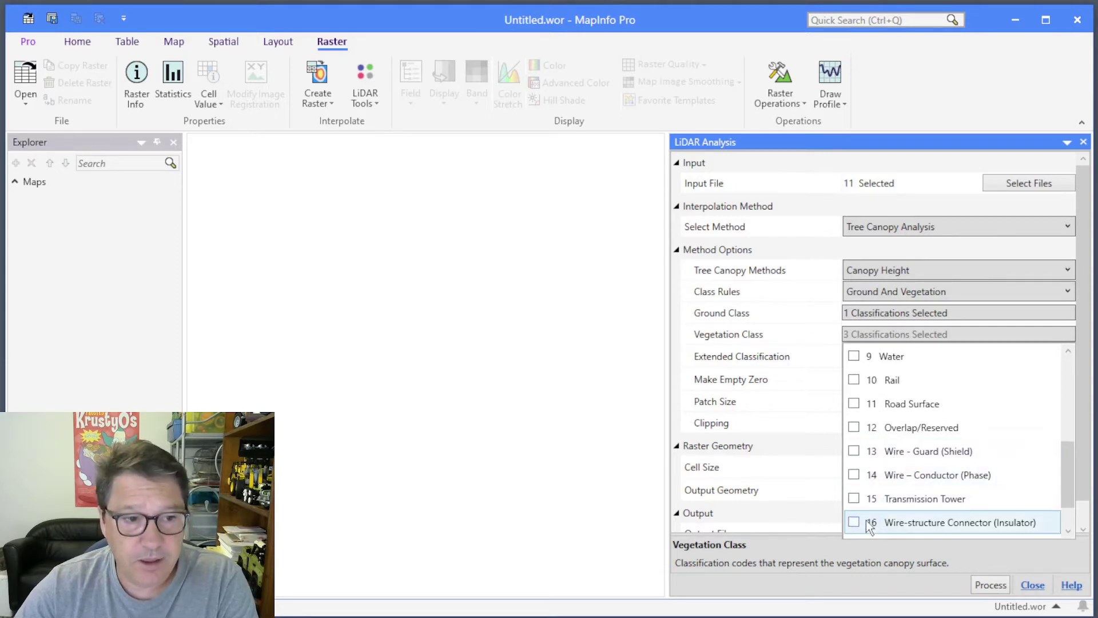
left_click(603, 339)
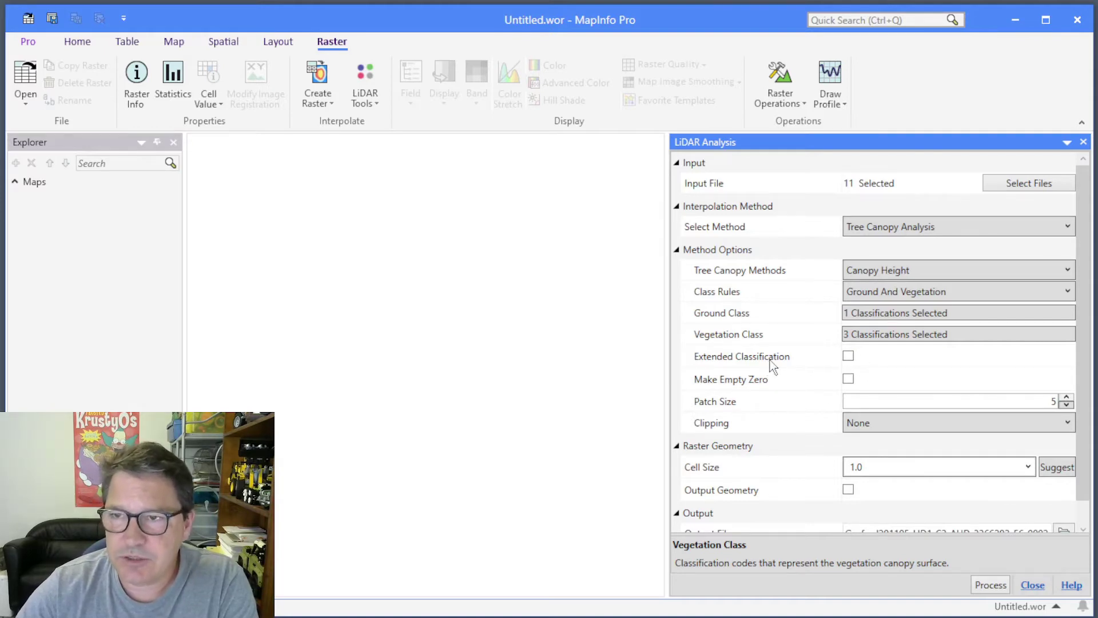
left_click(848, 356)
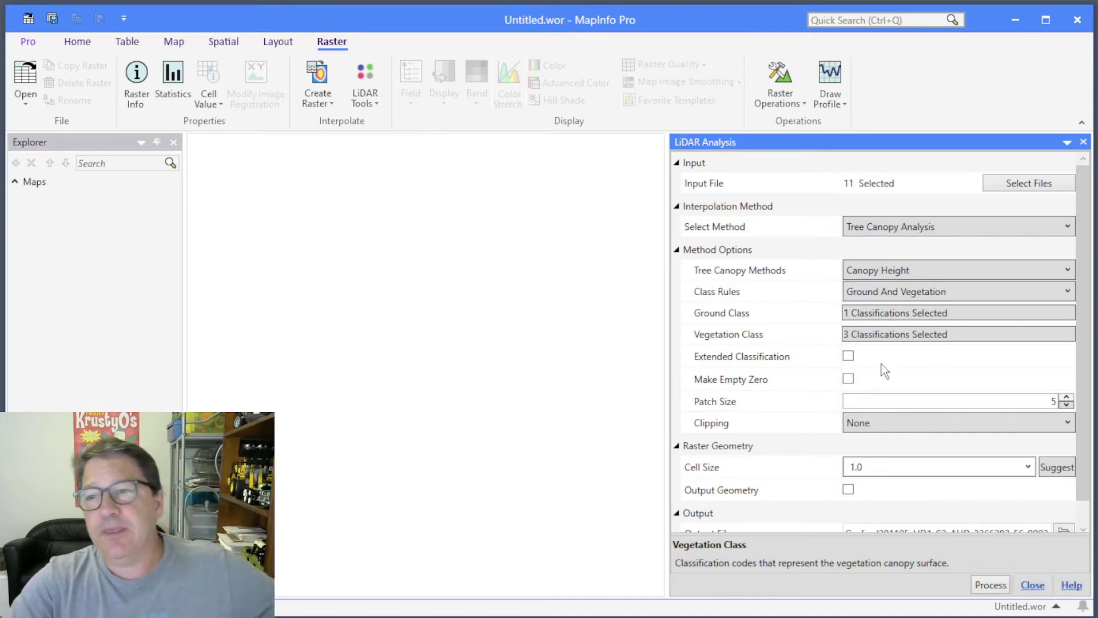
left_click(849, 379)
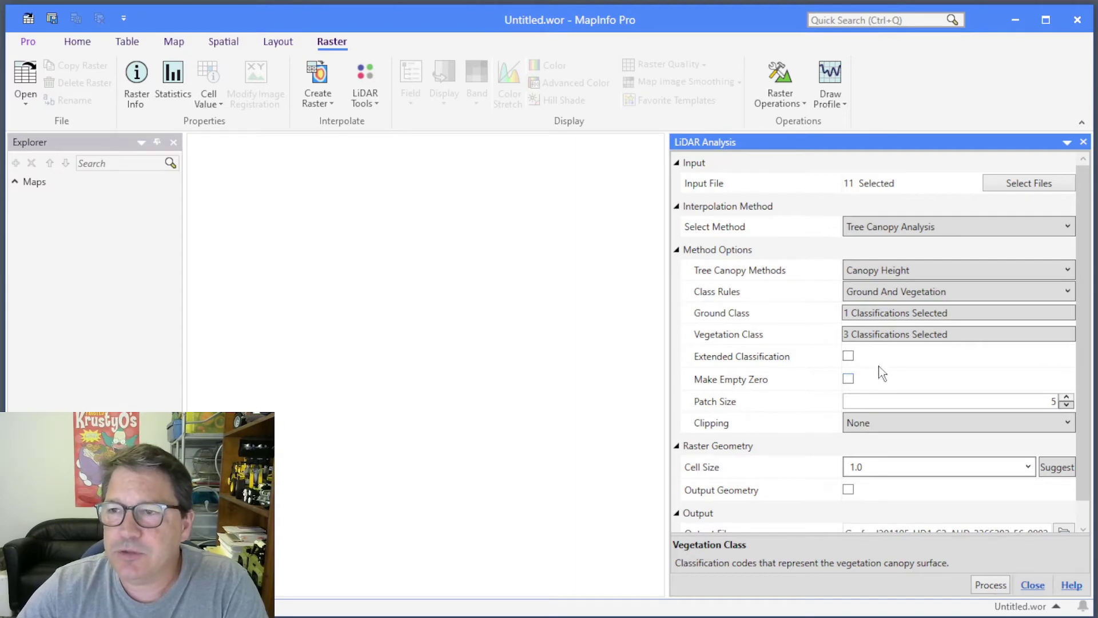
left_click(785, 399)
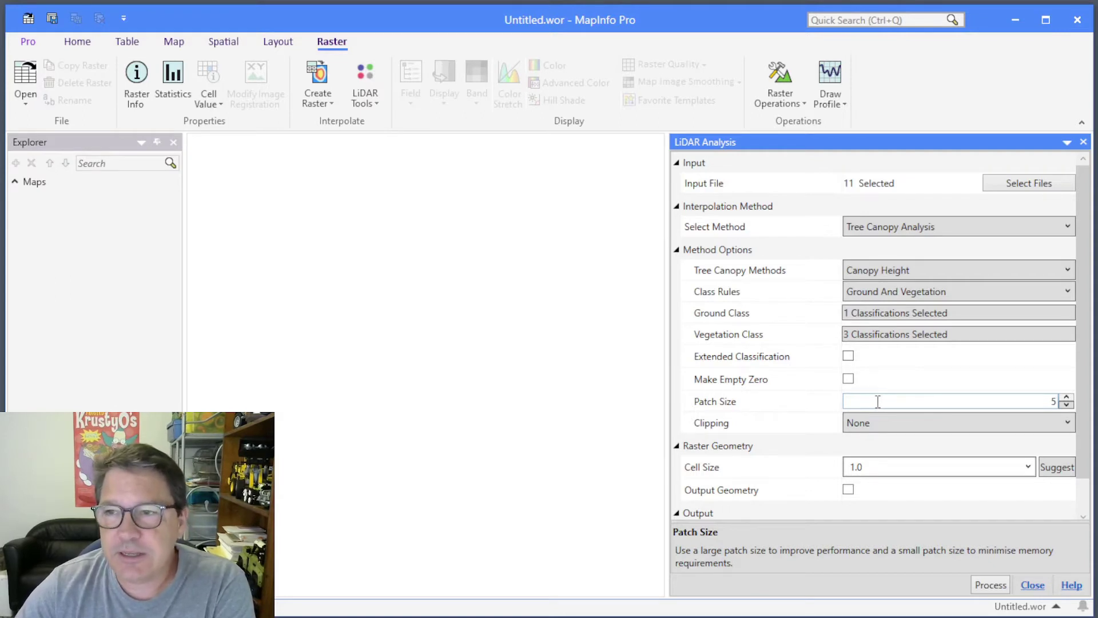
left_click(862, 430)
left_click(867, 461)
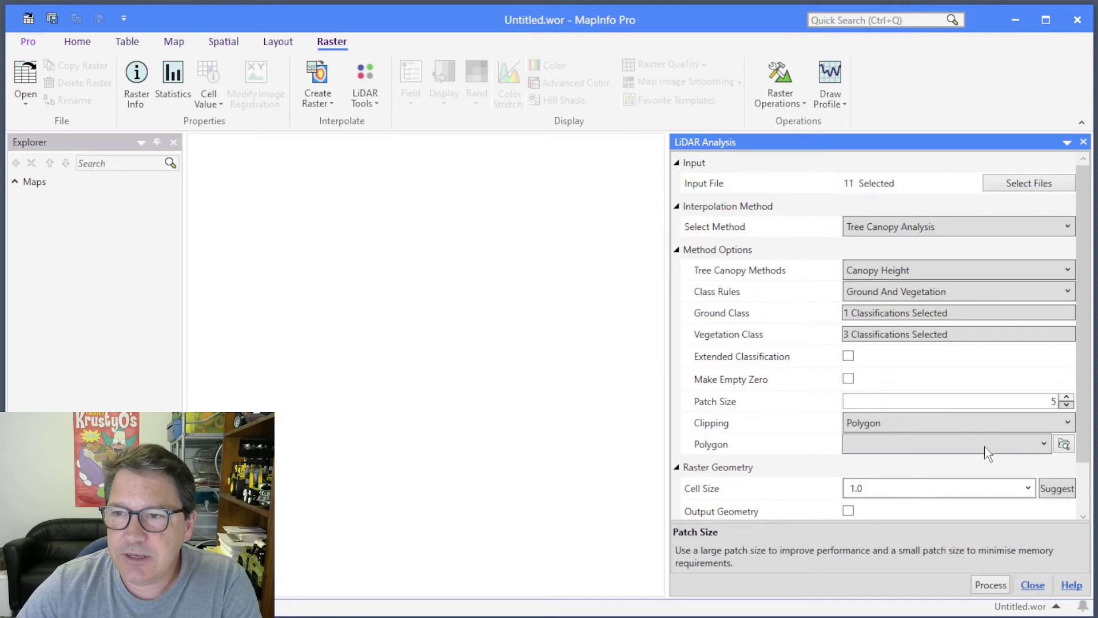
left_click(919, 422)
left_click(886, 442)
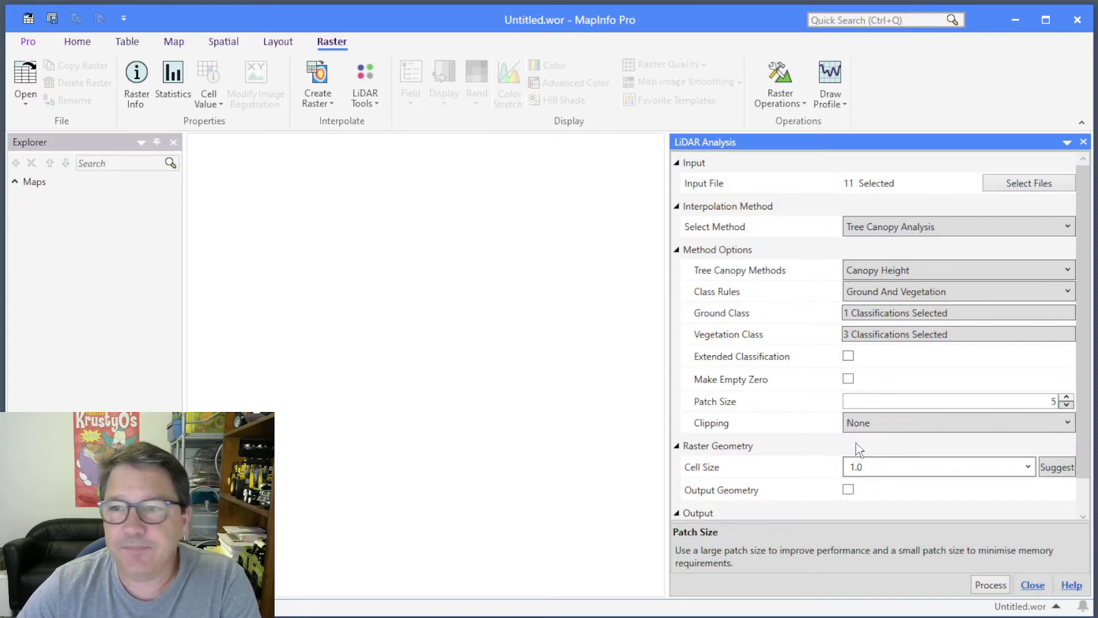
Set Cell Size to 2, name the output Height01, and start processing.
left_click(872, 468)
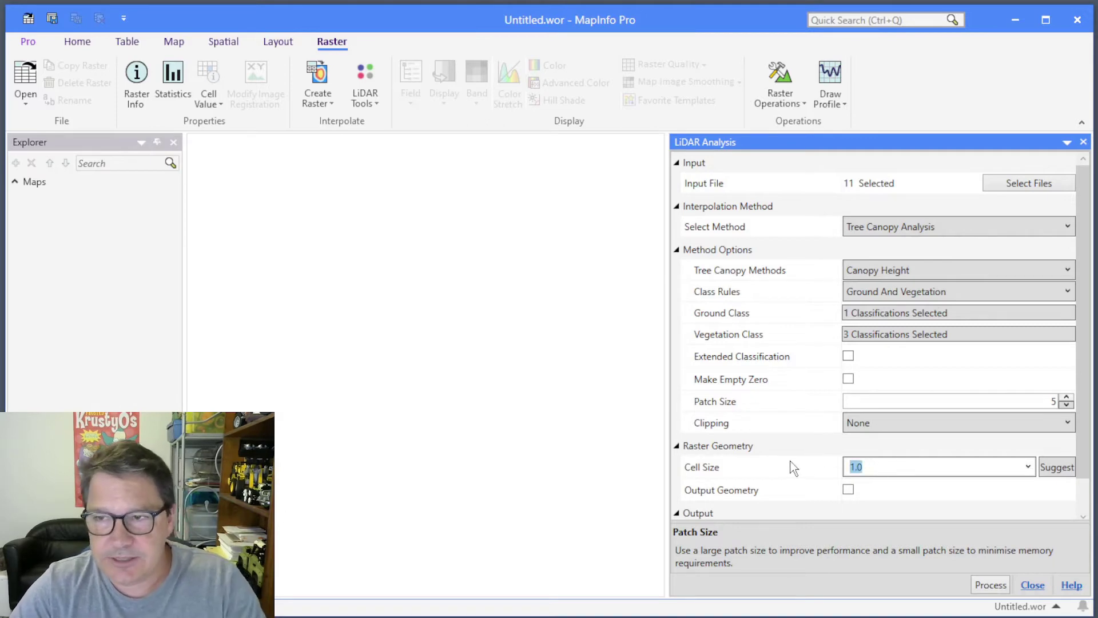
type("2")
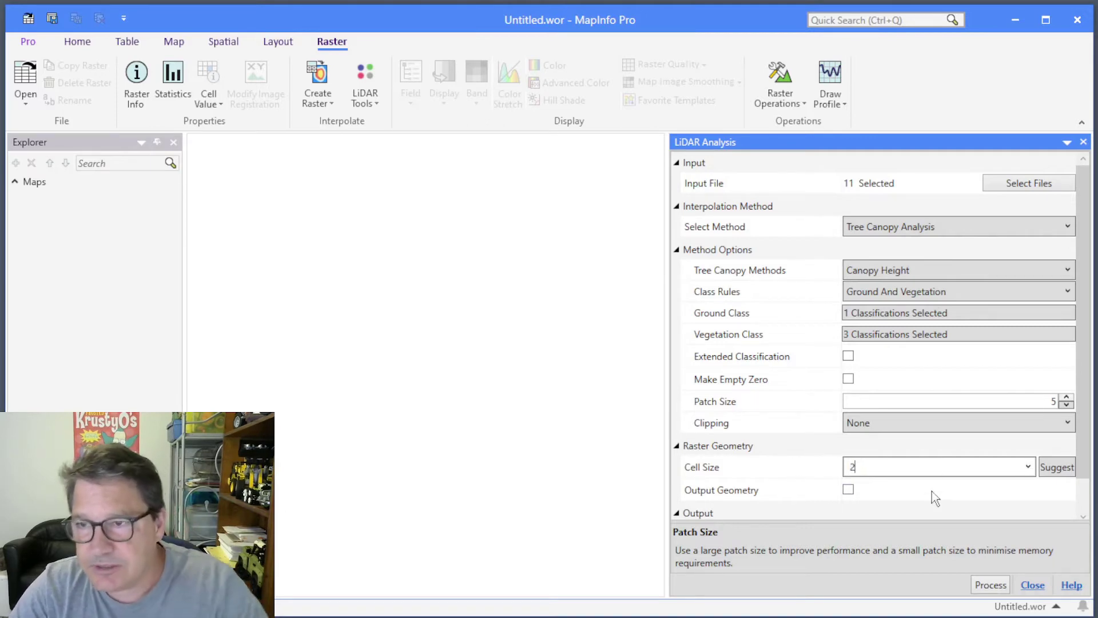
scroll(944, 488, "down", 1)
left_click(890, 495)
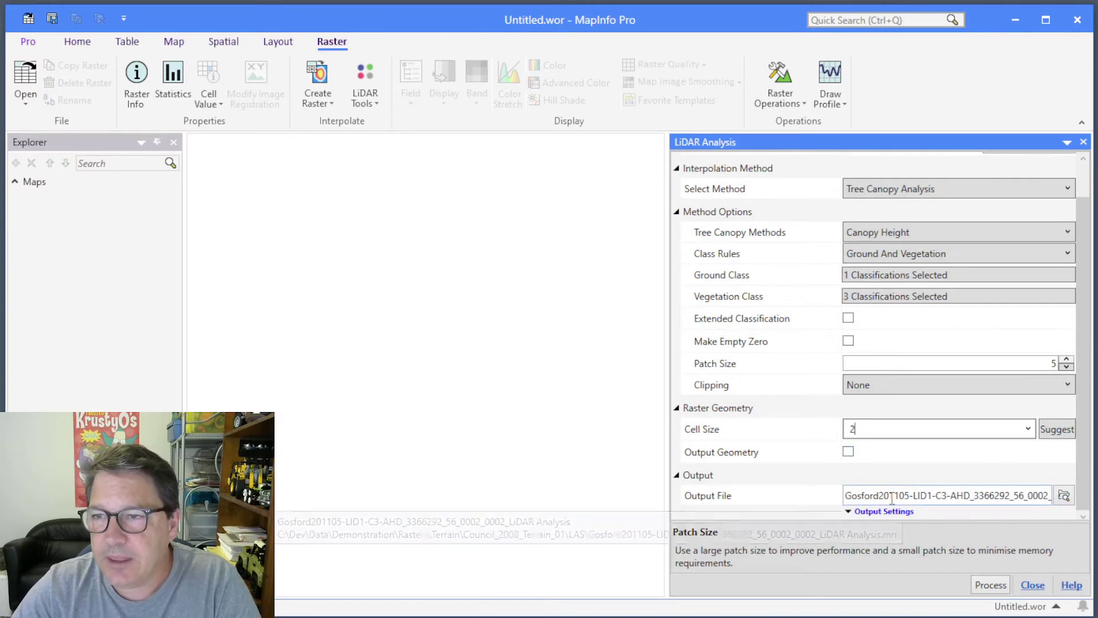
key("ctrl+a")
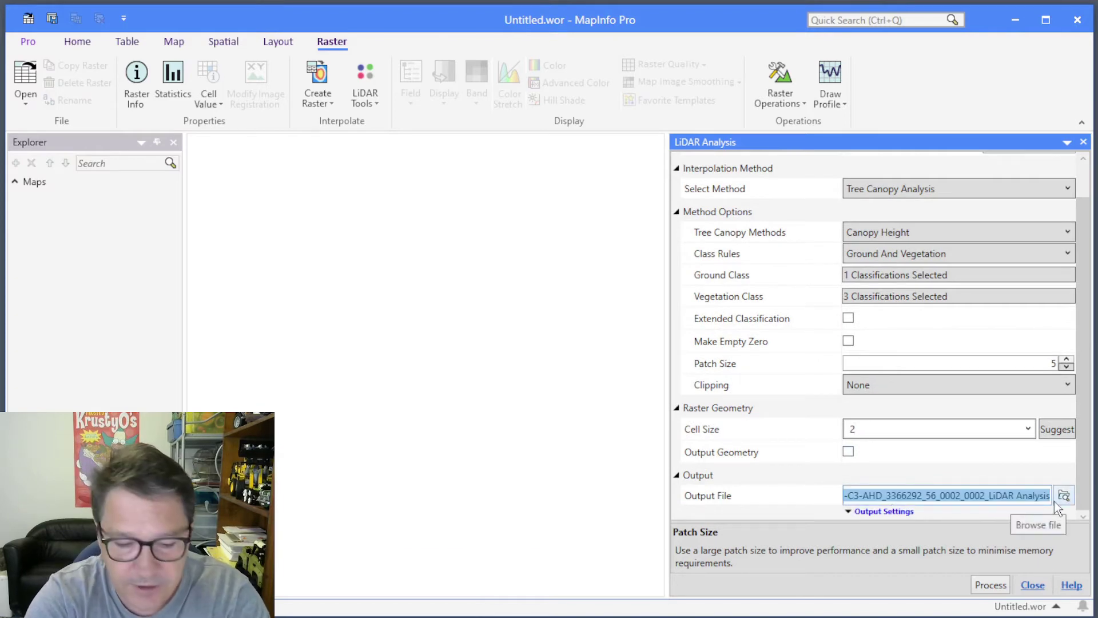
type("Height01")
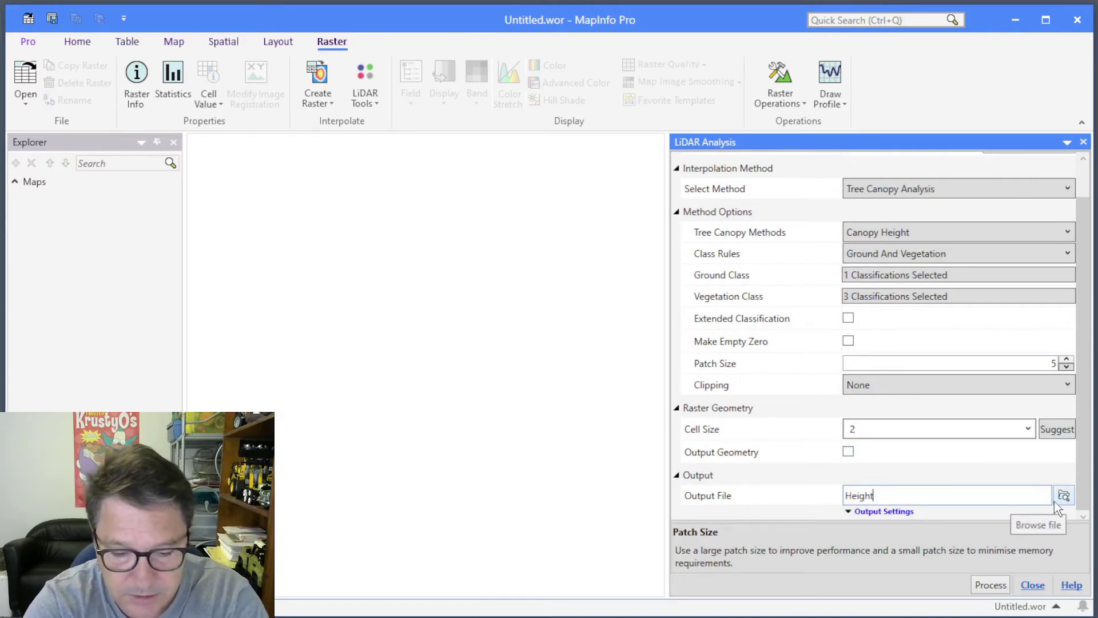
left_click(993, 585)
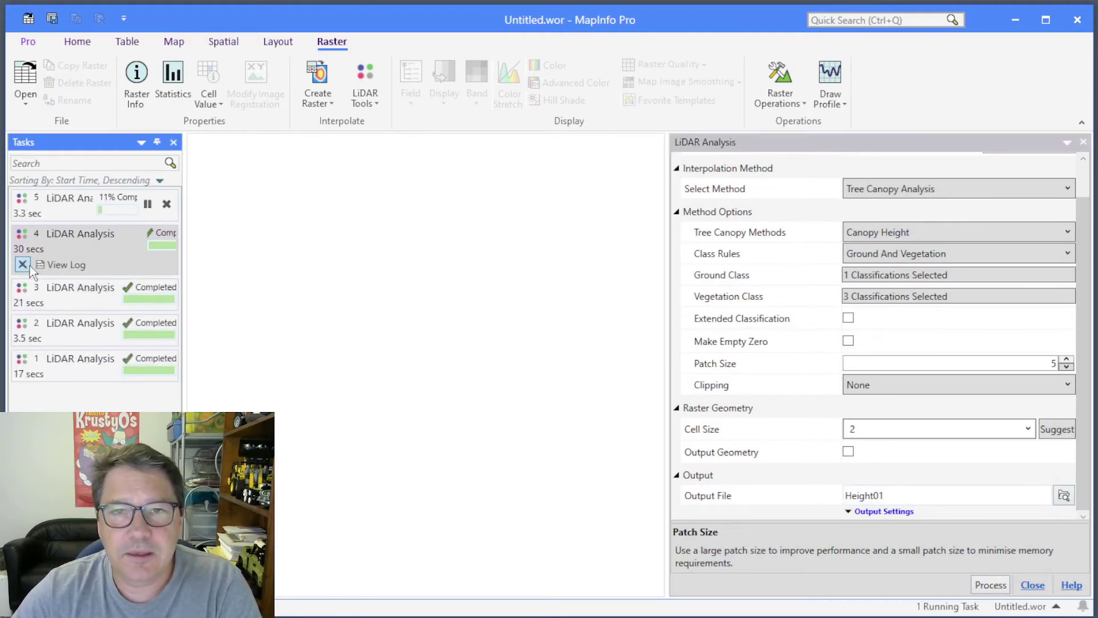
Clear the four old LiDAR Analysis tasks from the Tasks panel while Height01 finishes.
left_click(30, 266)
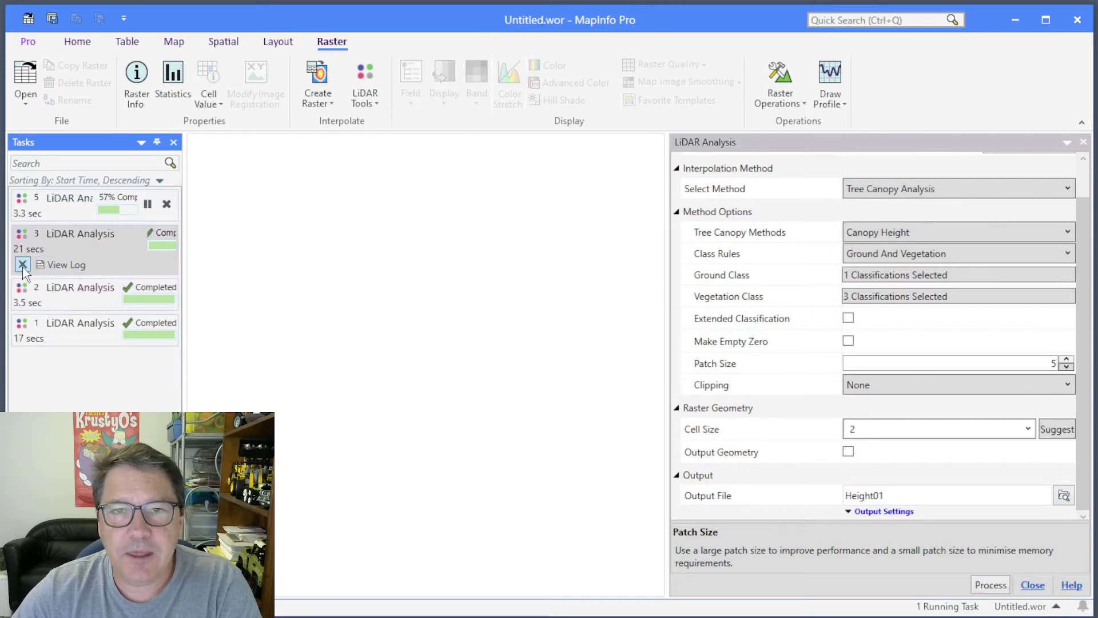
left_click(23, 265)
left_click(23, 265)
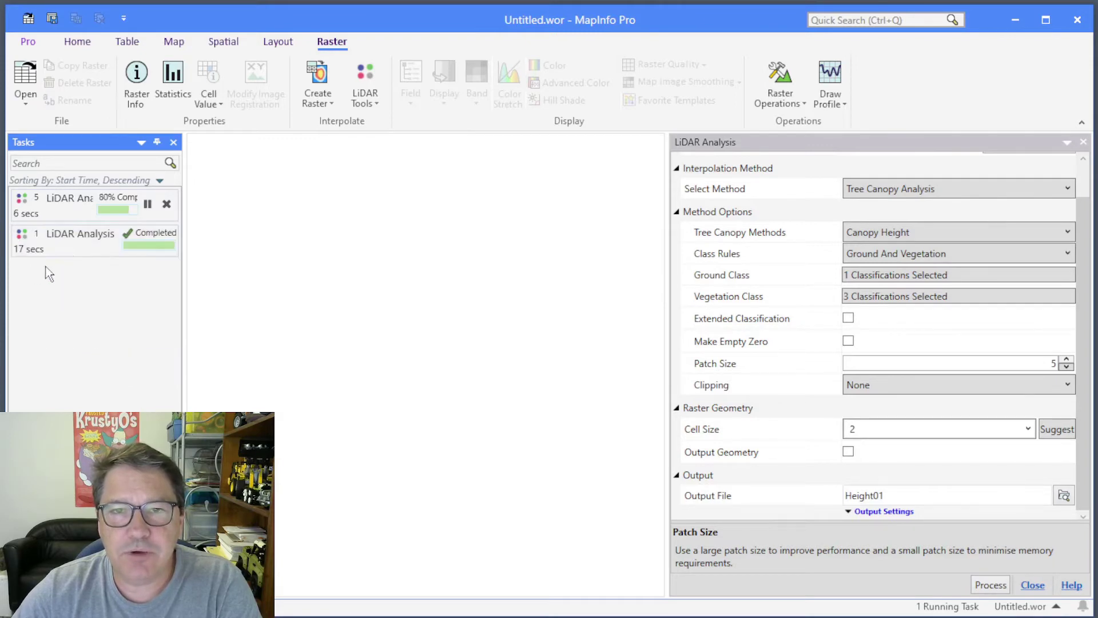
left_click(22, 265)
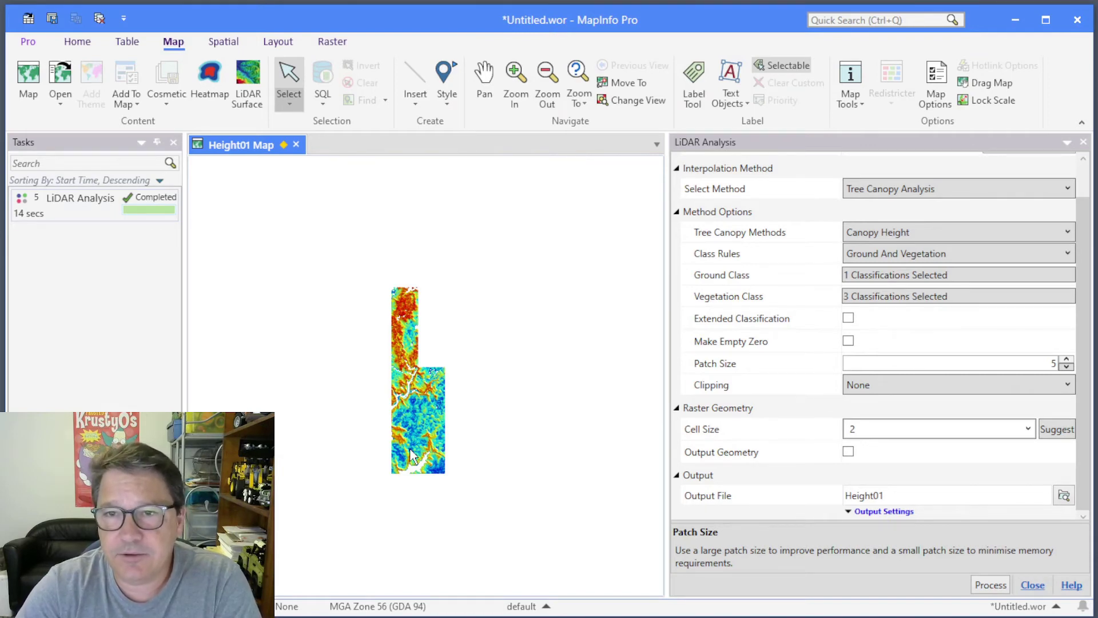
scroll(414, 361, "up", 2)
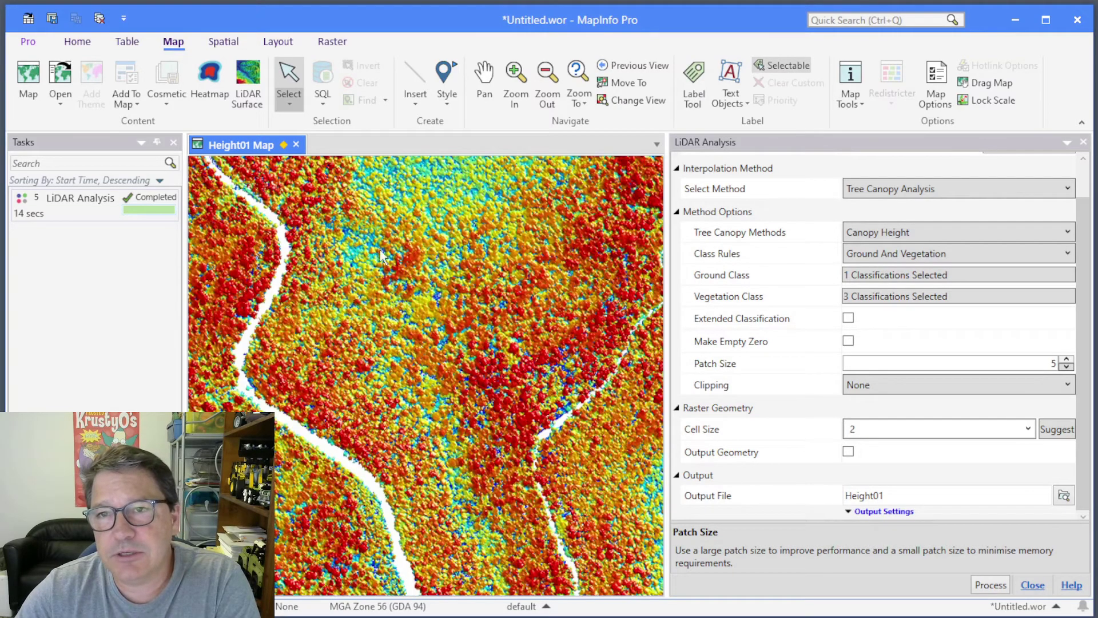
scroll(429, 446, "down", 1)
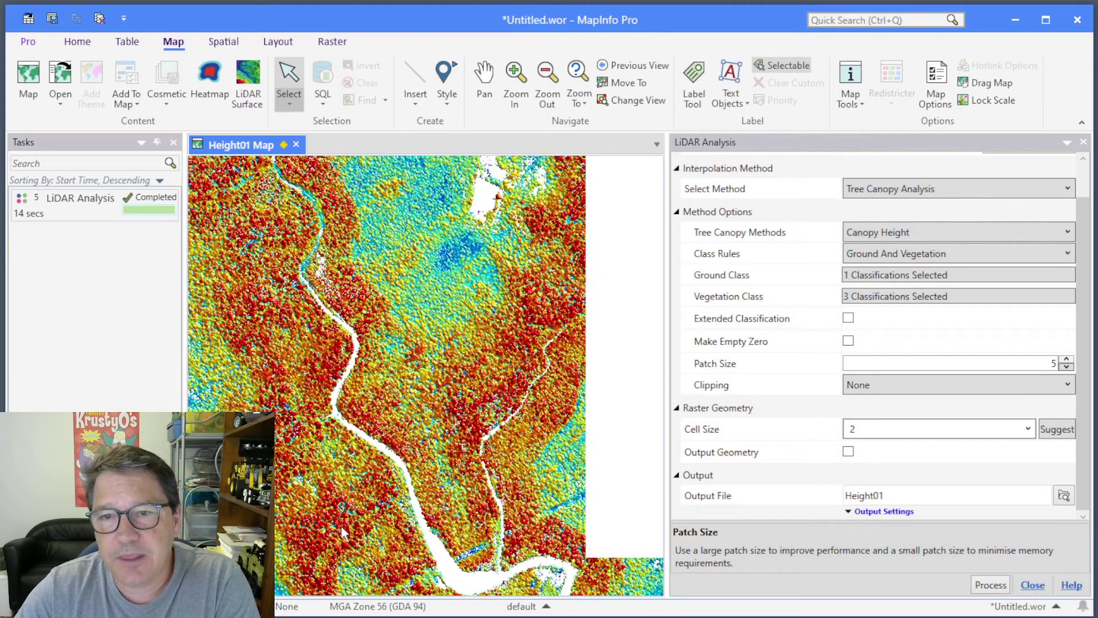
scroll(578, 458, "down", 1)
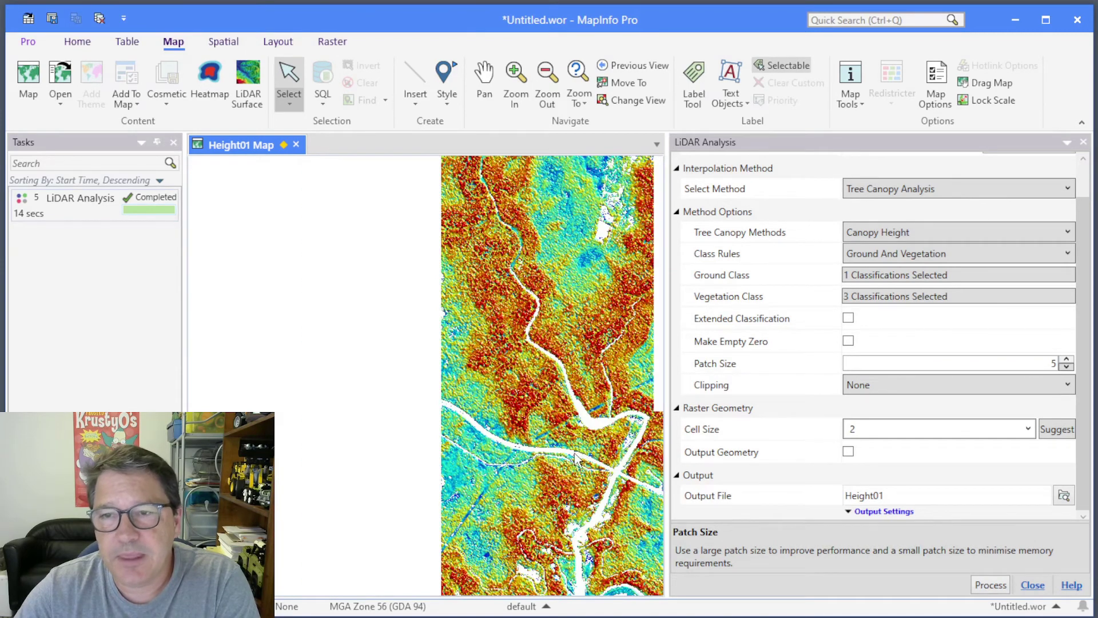
left_click_drag(578, 461, 390, 354)
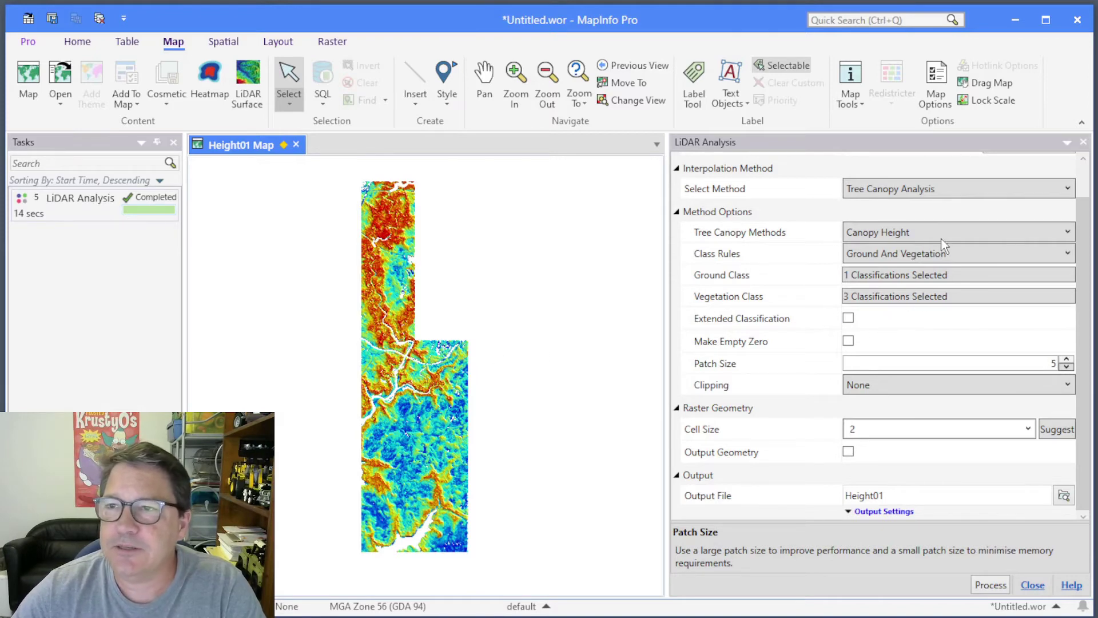
Switch the Tree Canopy Methods setting to Canopy Coverage.
left_click(928, 228)
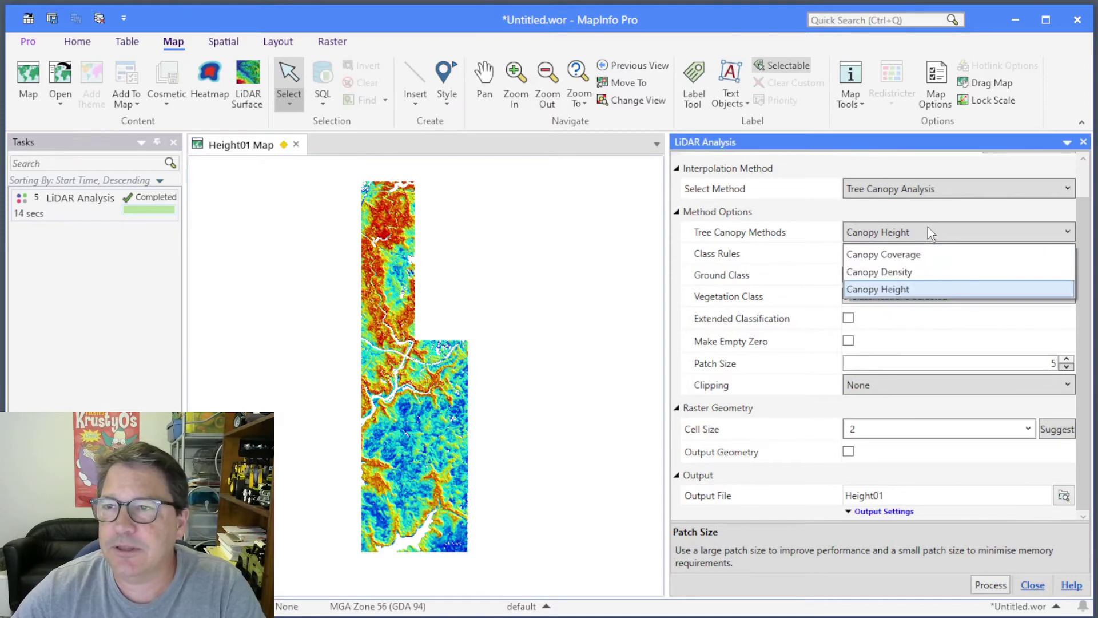
left_click(920, 258)
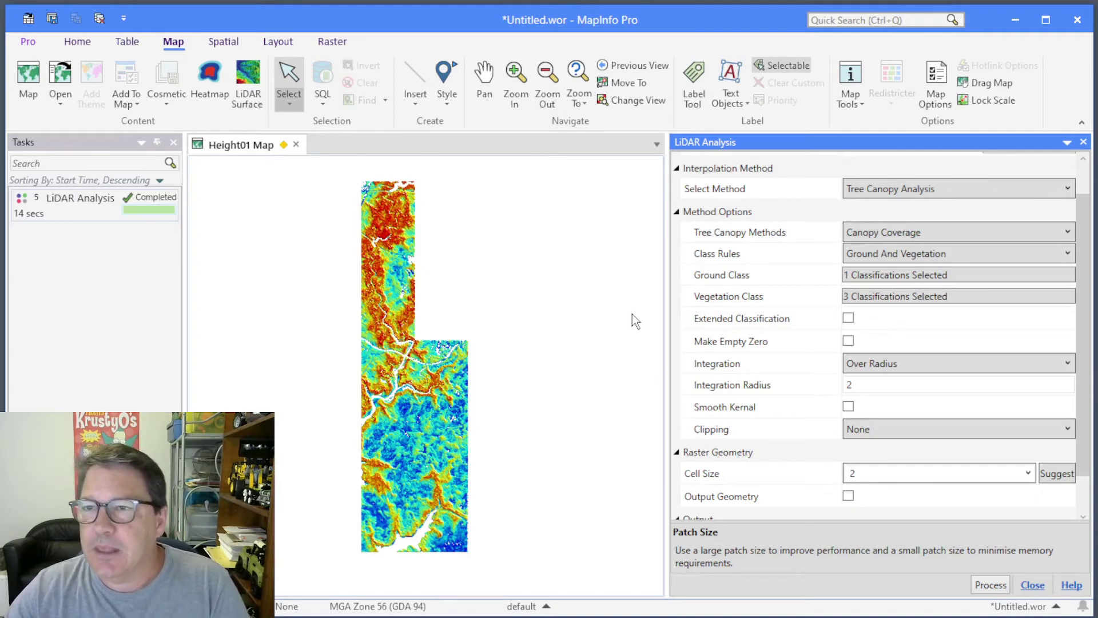
Try the Integration options, choosing Over Radius and then Over Cell.
left_click(912, 362)
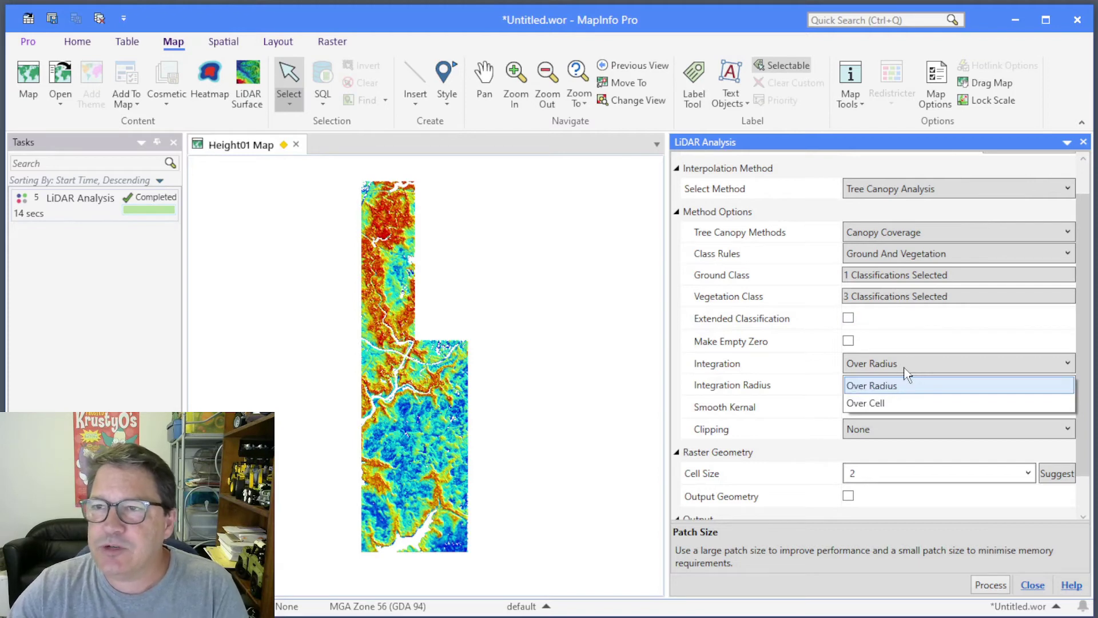
left_click(892, 321)
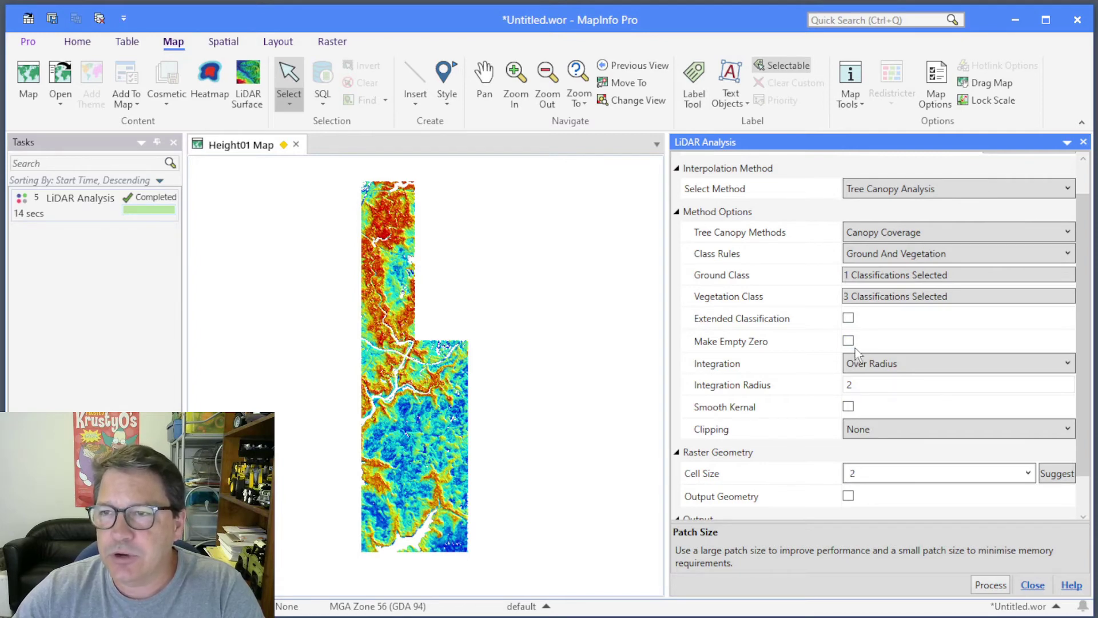
left_click(881, 369)
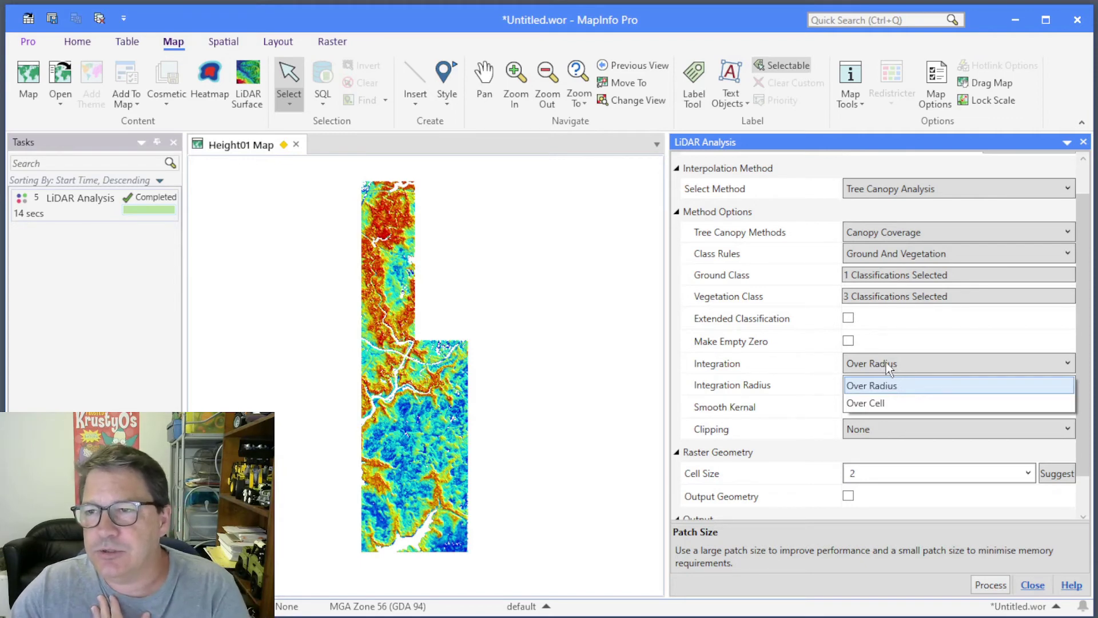
left_click(887, 403)
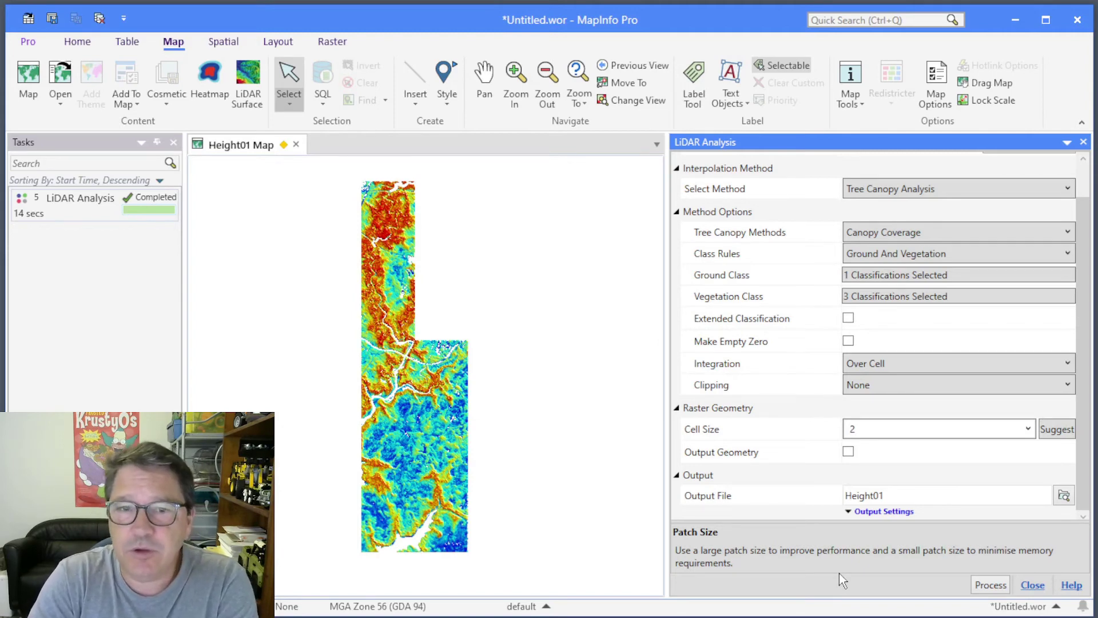
Set Integration to Over Radius with radius 5 and enable Smooth Kernal.
left_click(894, 364)
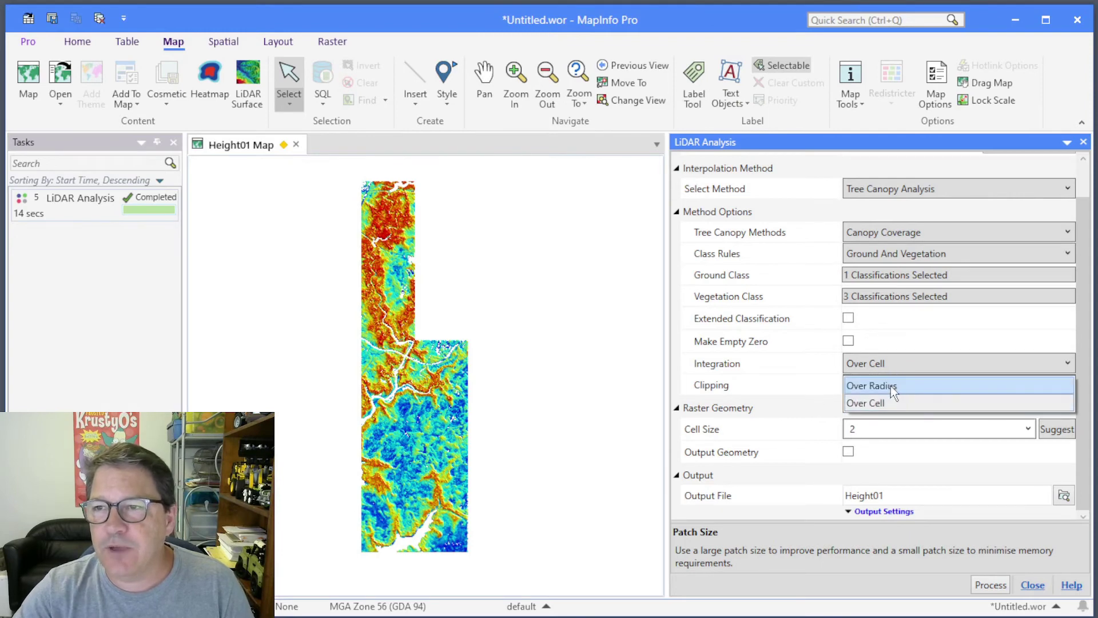
left_click(891, 387)
left_click_drag(870, 386, 821, 388)
type("5")
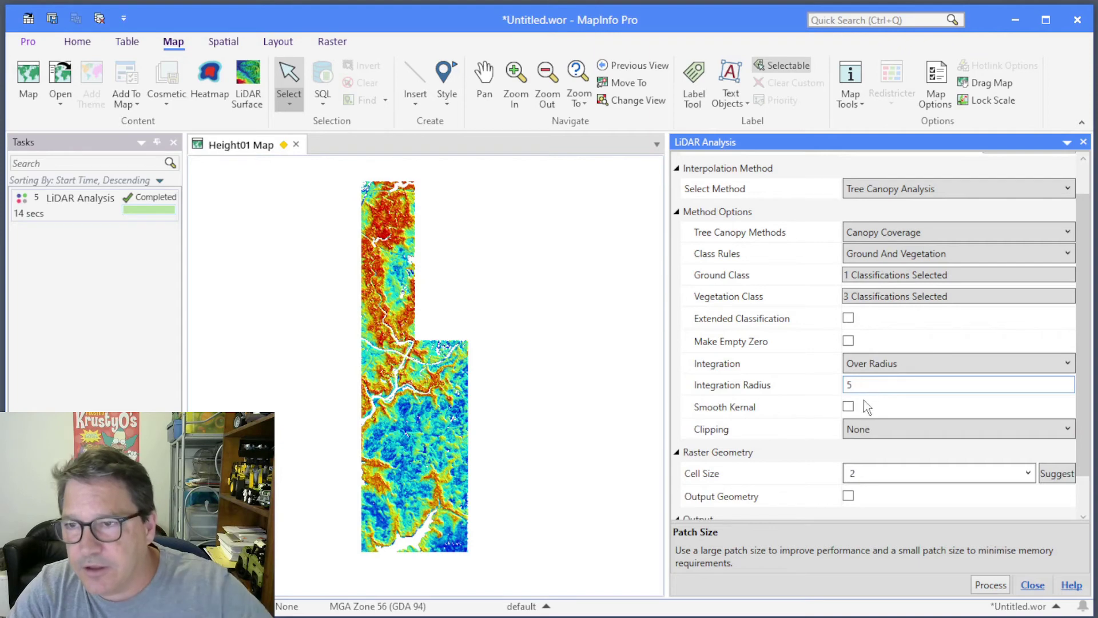
left_click(917, 399)
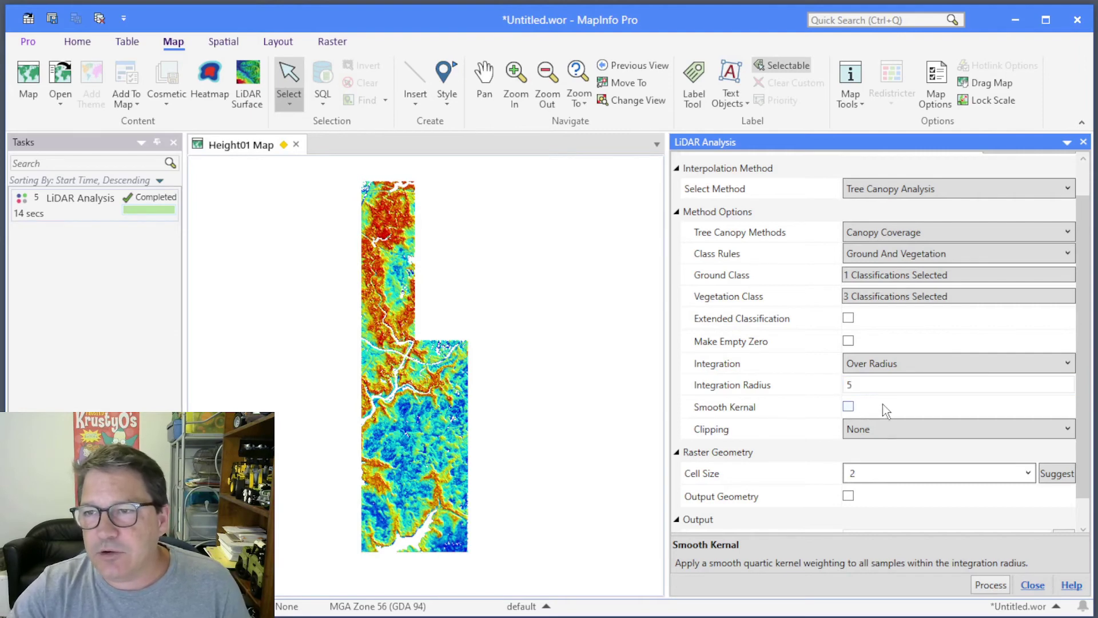
left_click(849, 407)
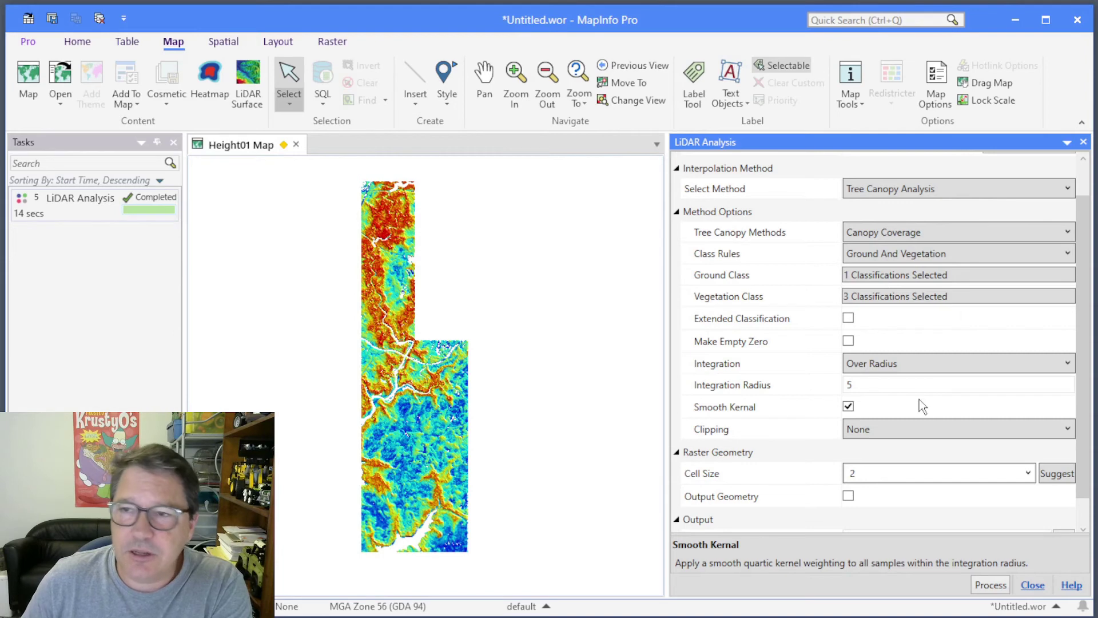
Use Over Cell integration, Clipping None, Cell Size 5 and output name Coverage01.
left_click(921, 364)
left_click(888, 404)
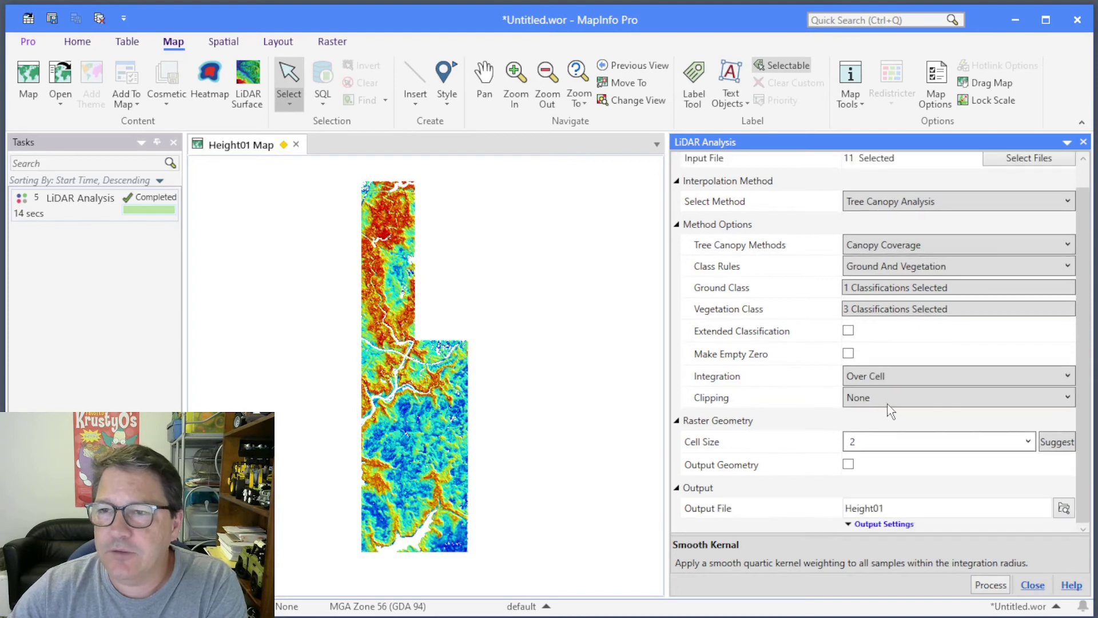
left_click(888, 401)
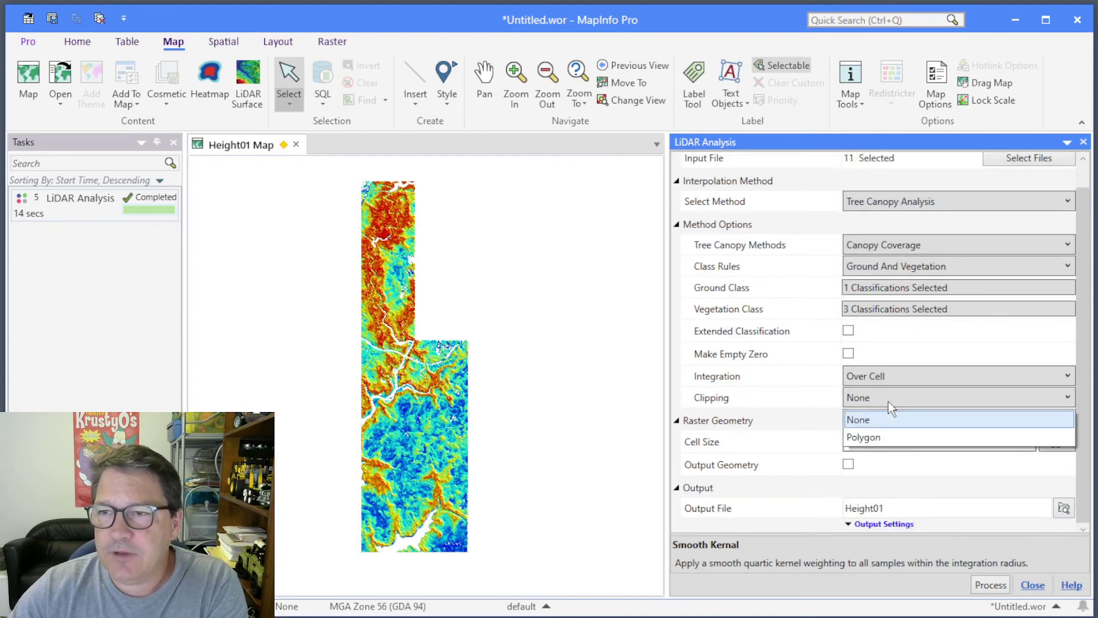
left_click(799, 397)
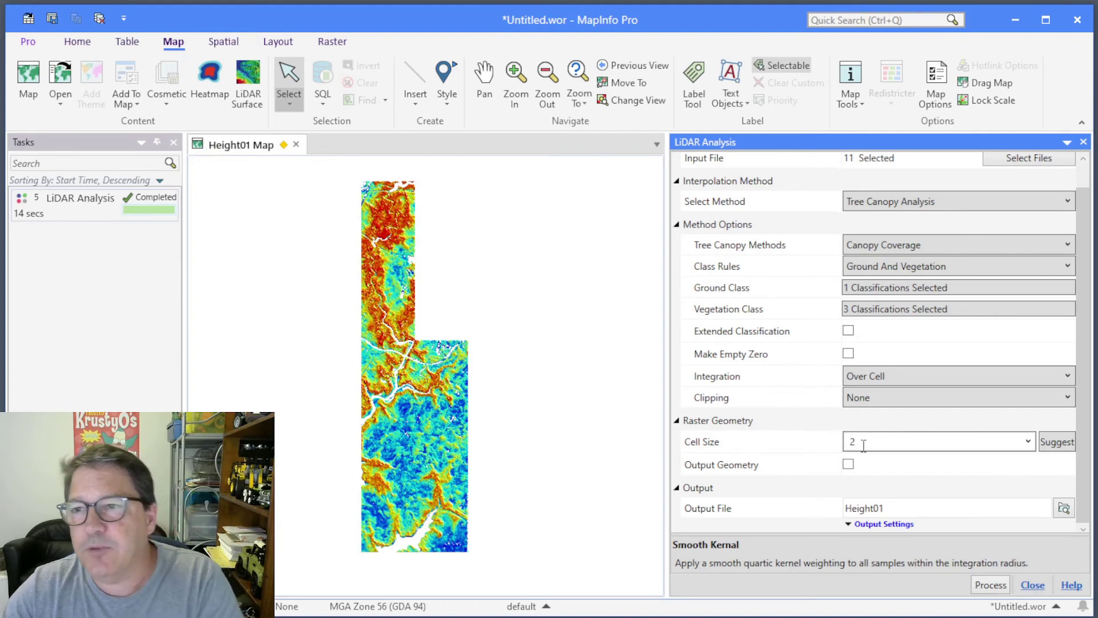
left_click_drag(870, 444, 829, 447)
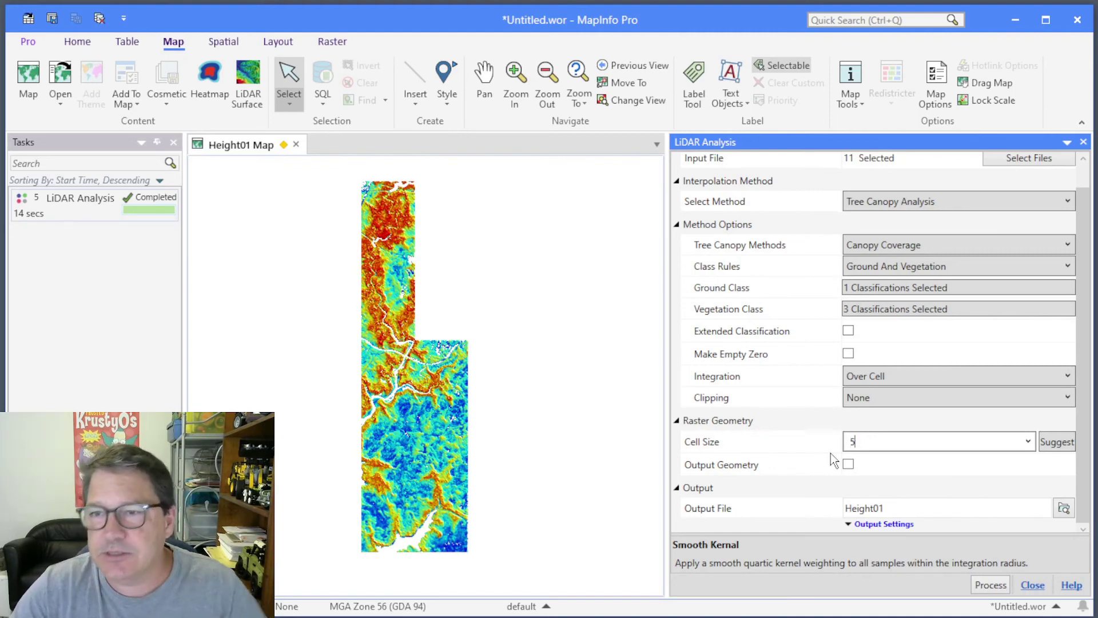
left_click(898, 506)
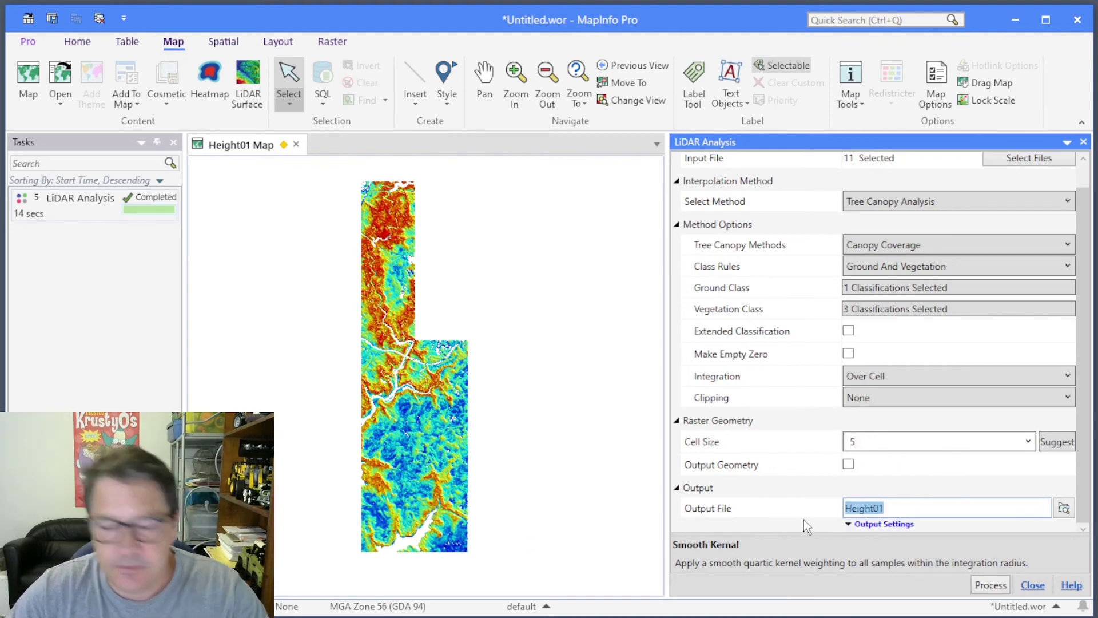
type("Coverage01")
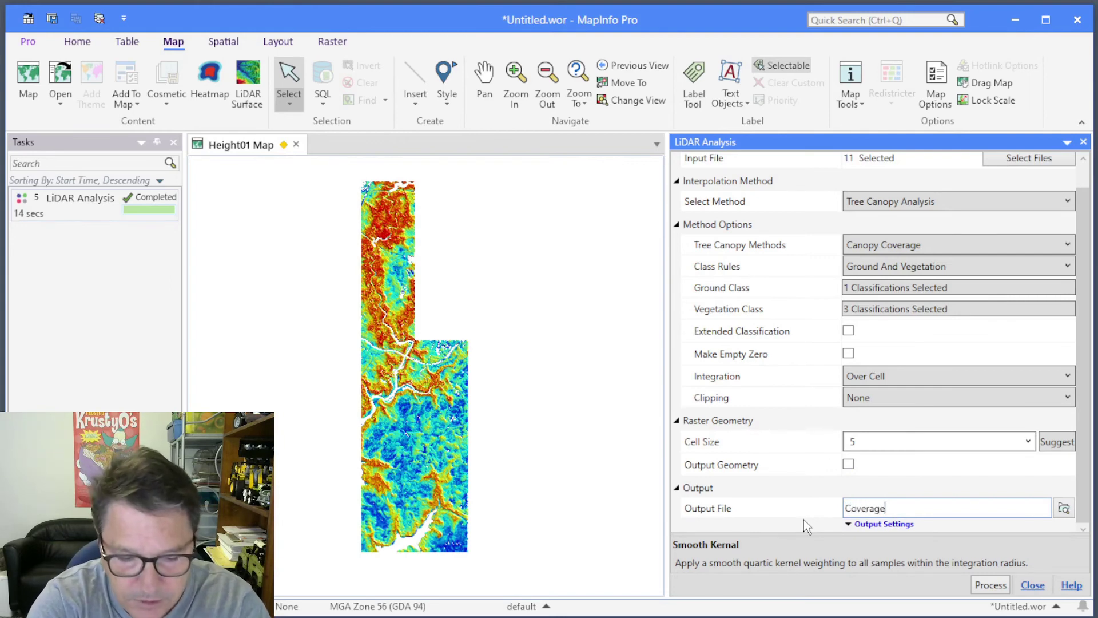
Generate the Coverage01 canopy raster and hide the Height01 layer so Coverage01 shows alone.
left_click(993, 585)
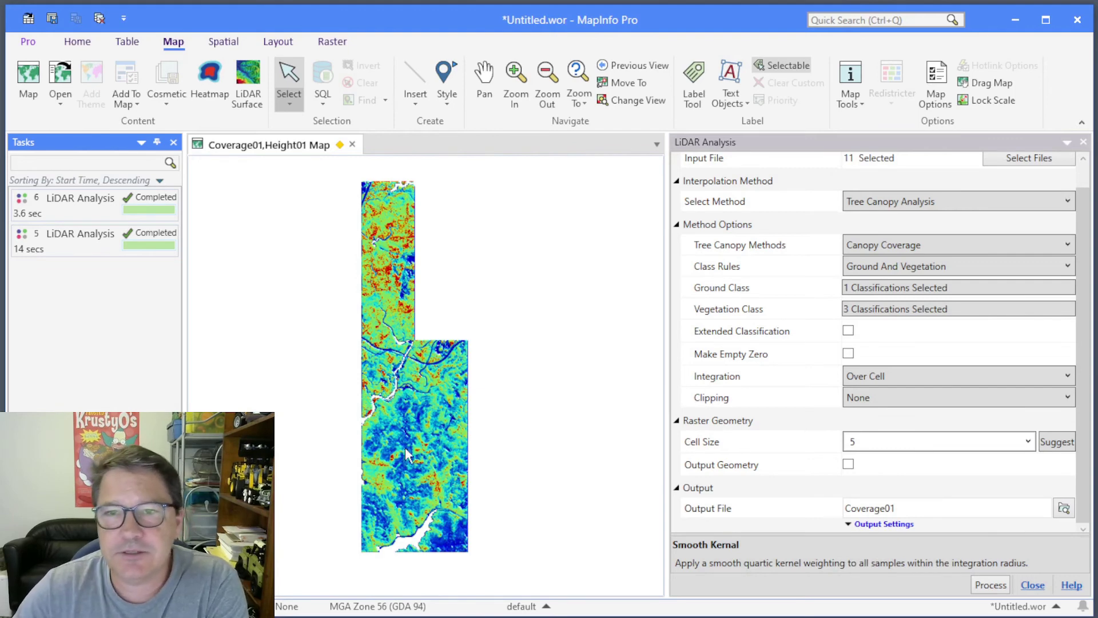
left_click(34, 421)
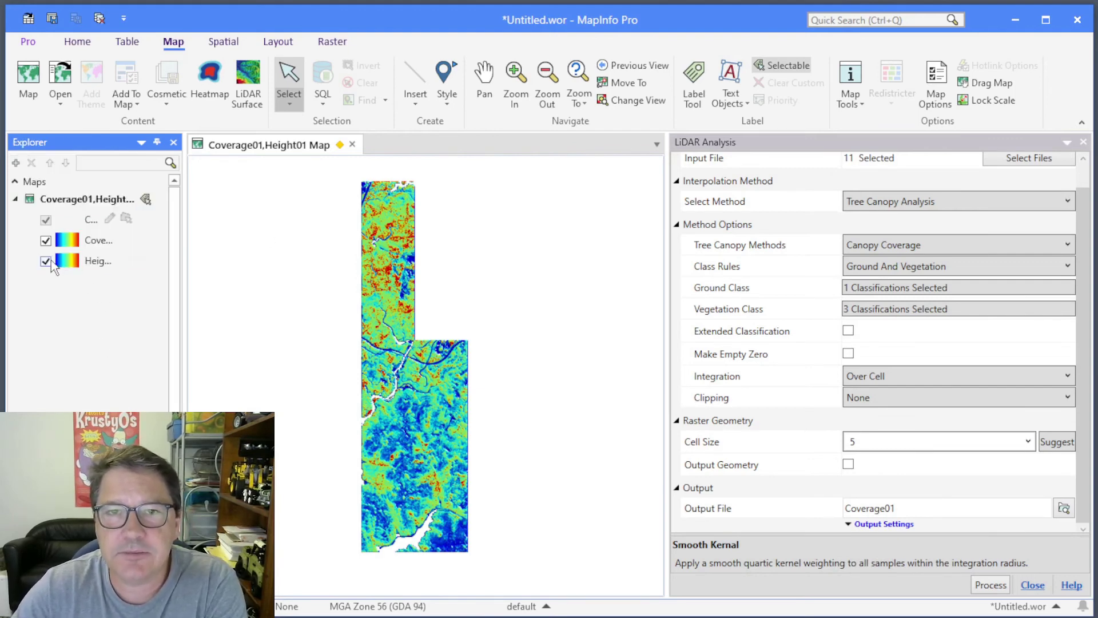
left_click(46, 260)
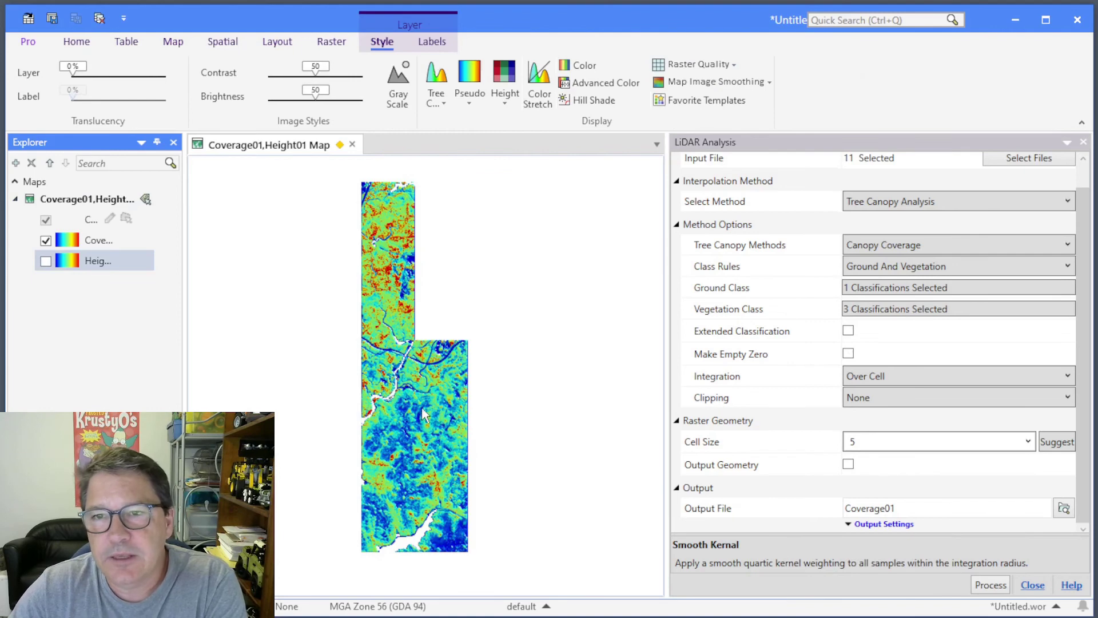
scroll(411, 408, "up", 1)
scroll(442, 422, "down", 1)
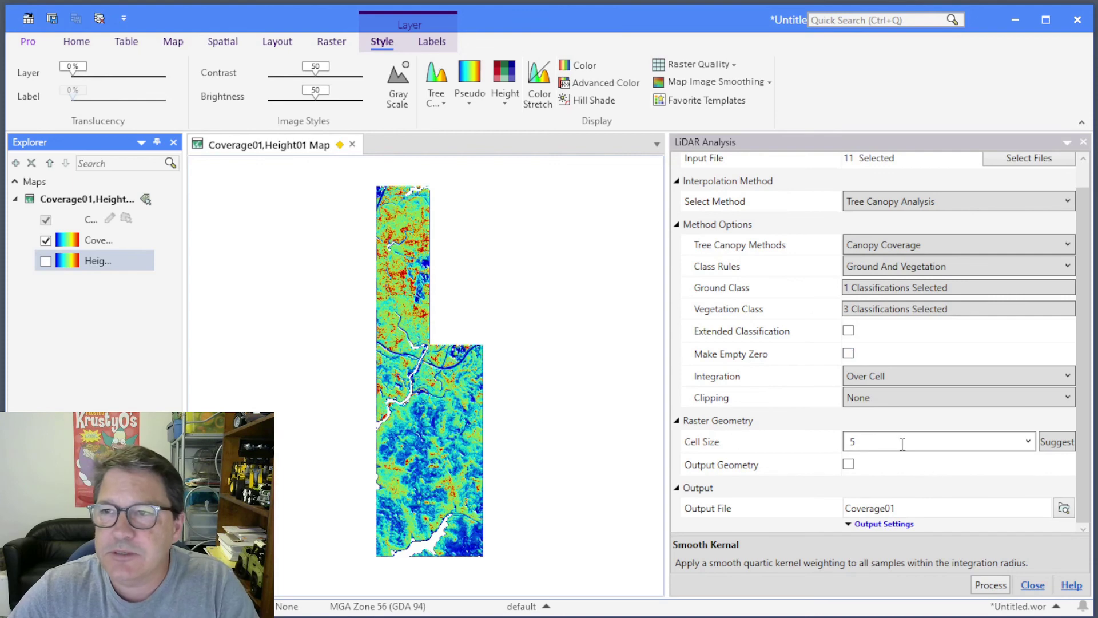
Switch the method to Canopy Density with Over Radius integration and name the output Density01.
left_click(923, 245)
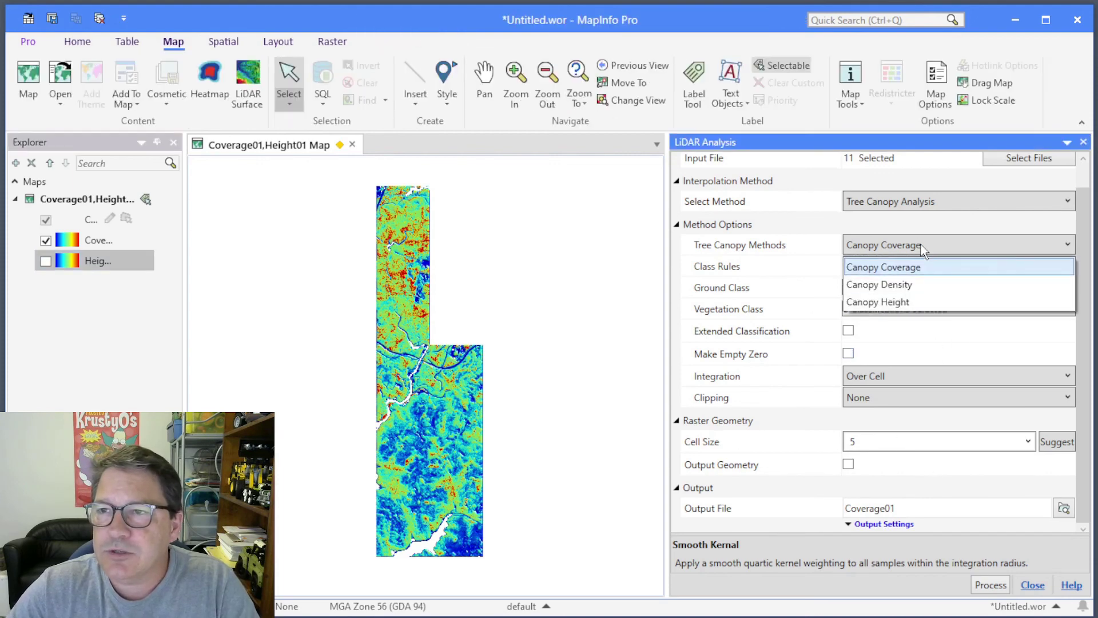
left_click(902, 287)
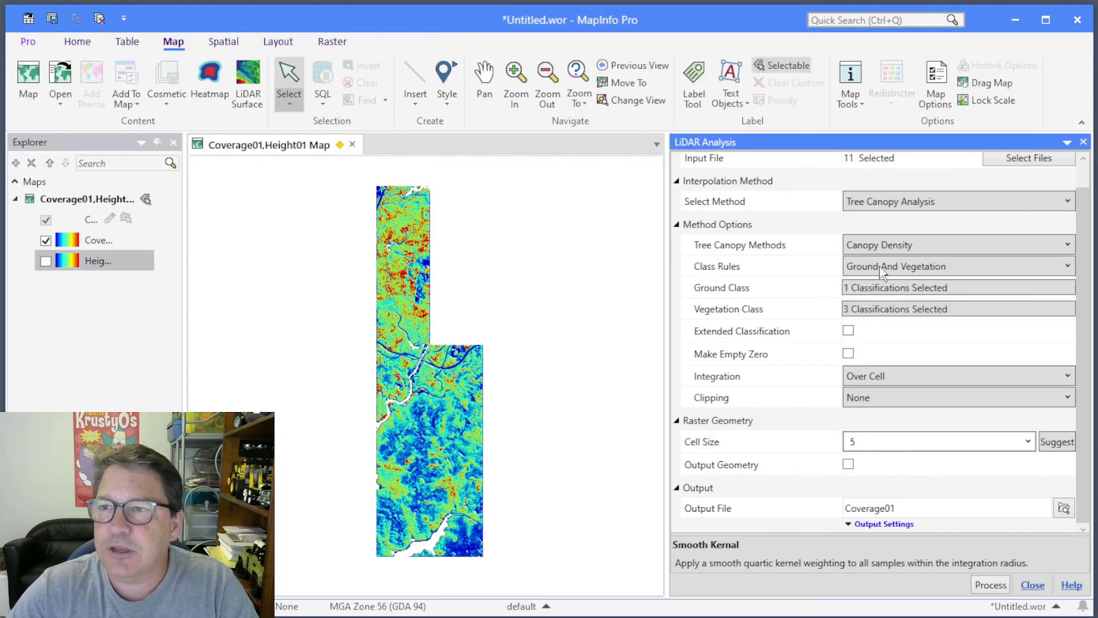
left_click(897, 376)
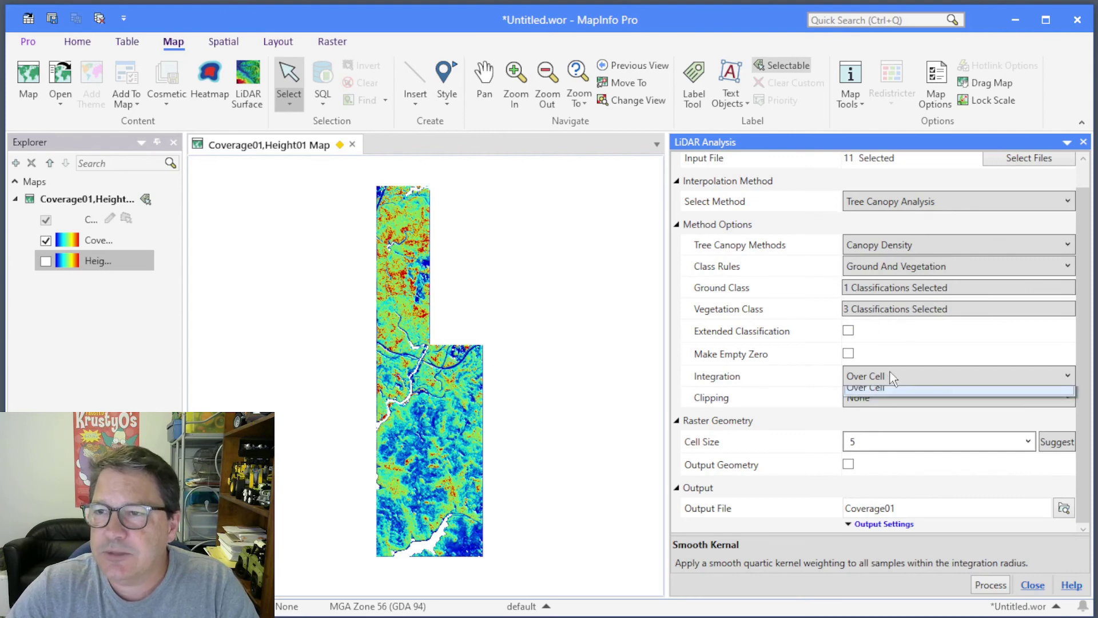
left_click(888, 398)
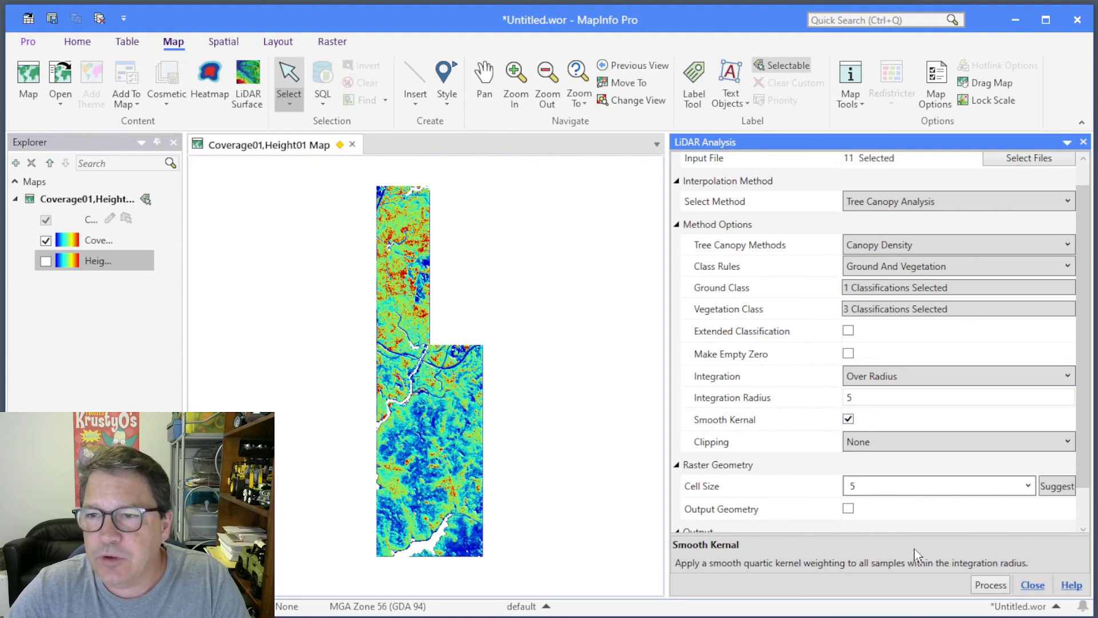
scroll(881, 513, "down", 2)
left_click_drag(891, 508, 794, 526)
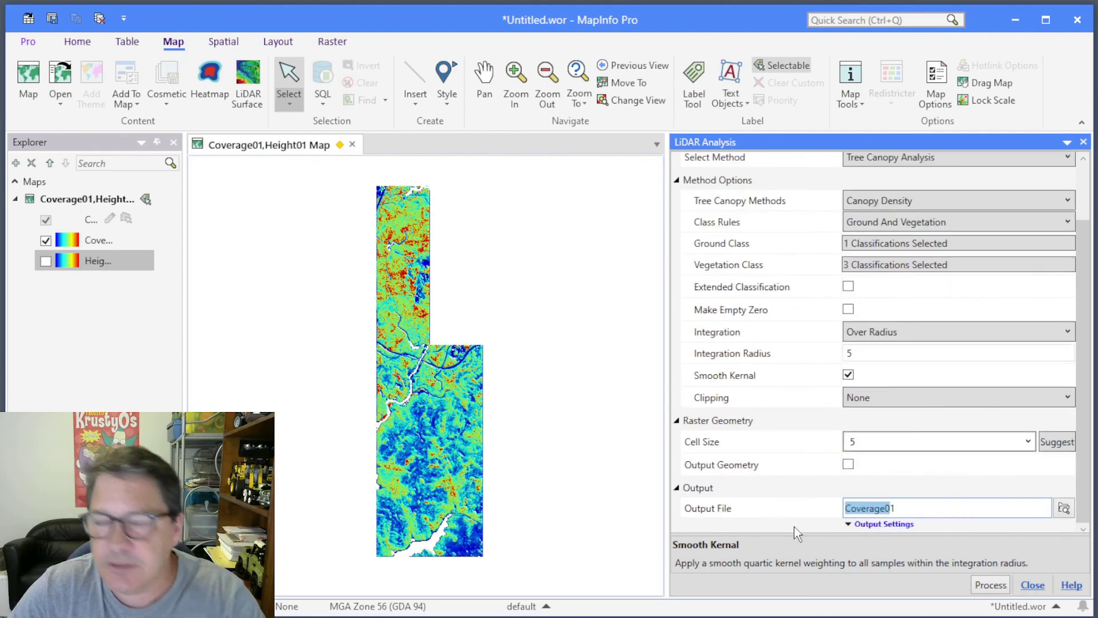
type("Density")
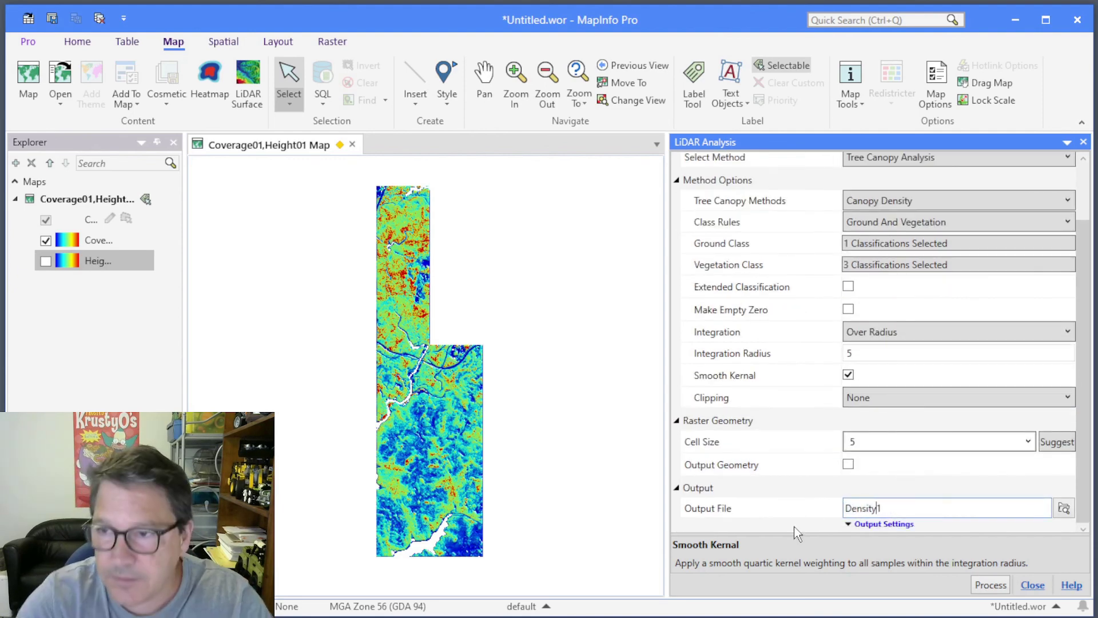
type("0")
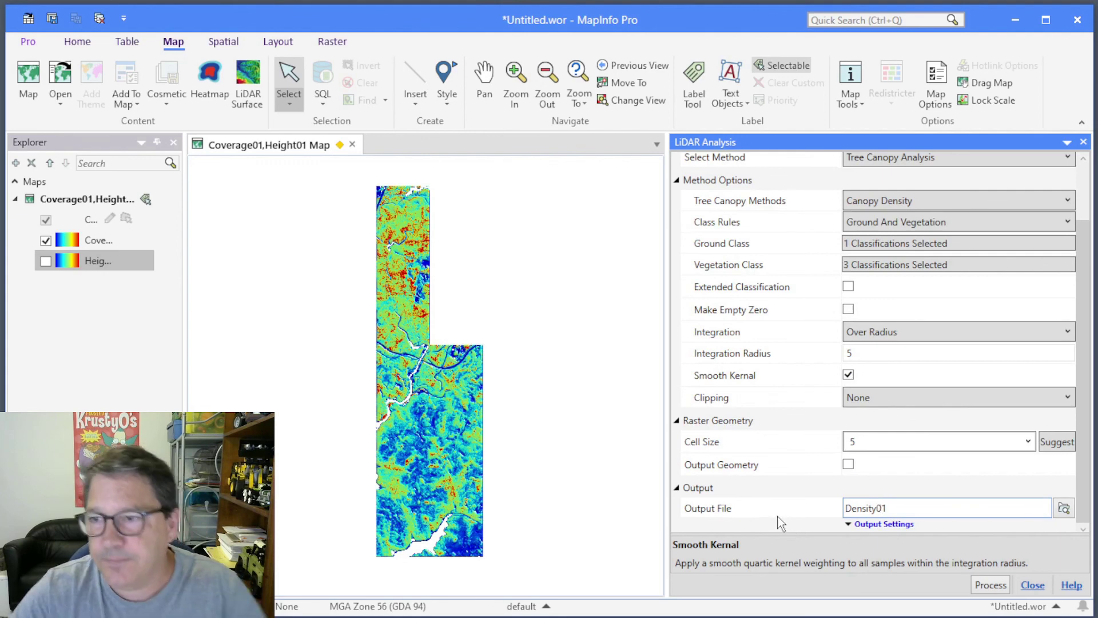
Run the Density01 canopy density analysis and expand its task row in the Tasks panel.
left_click(991, 585)
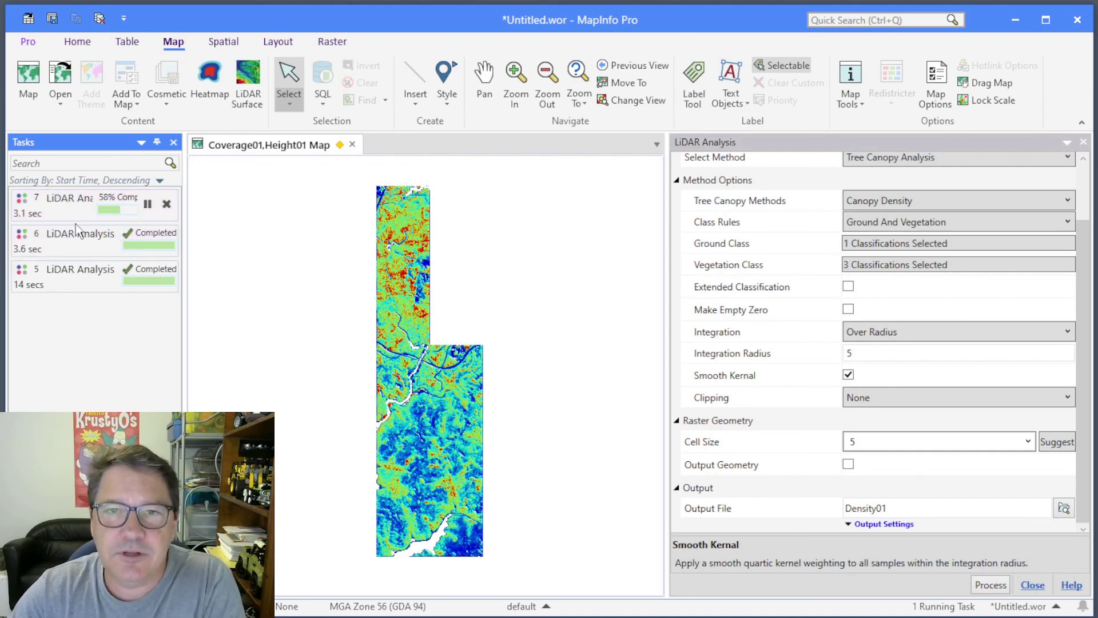
left_click(63, 212)
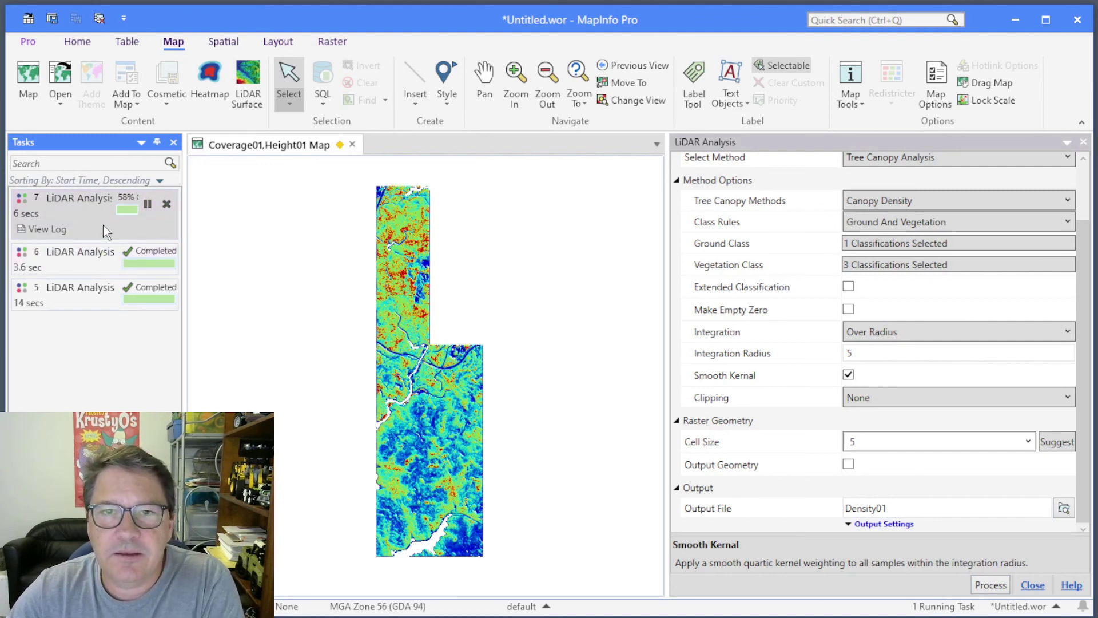